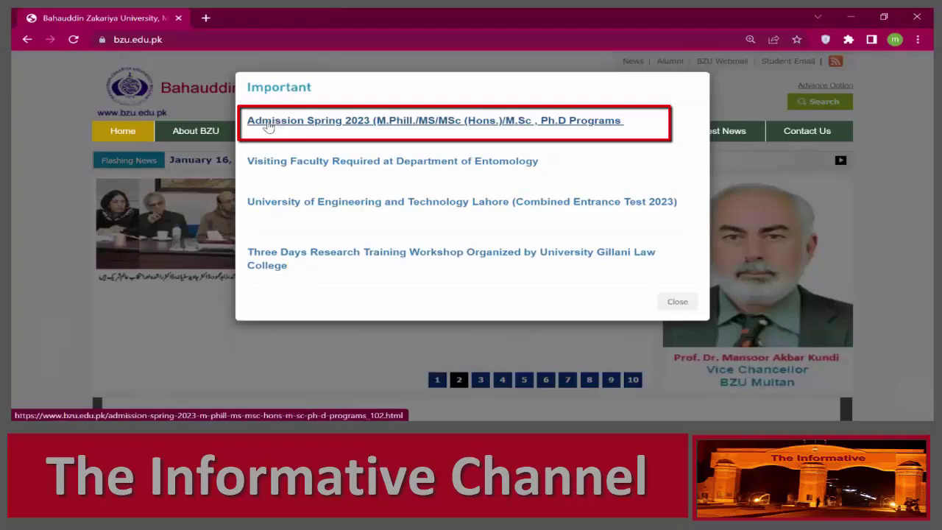
# Open the Admission Spring 2023 announcement for M.Phil, MS, M.Sc and Ph.D programs and bring its advertisement into view
pyautogui.click(341, 125)
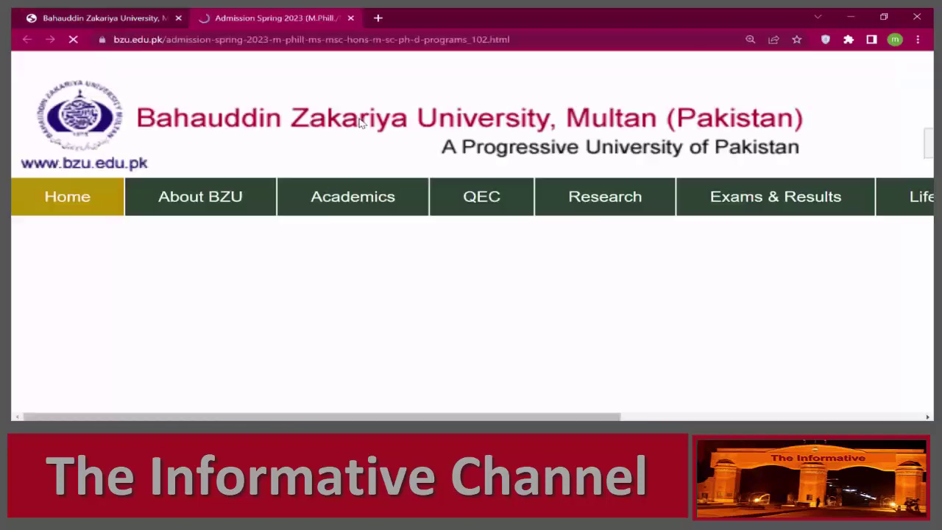
pyautogui.hotkey('ctrl', '-')
pyautogui.hotkey('ctrl', '-')
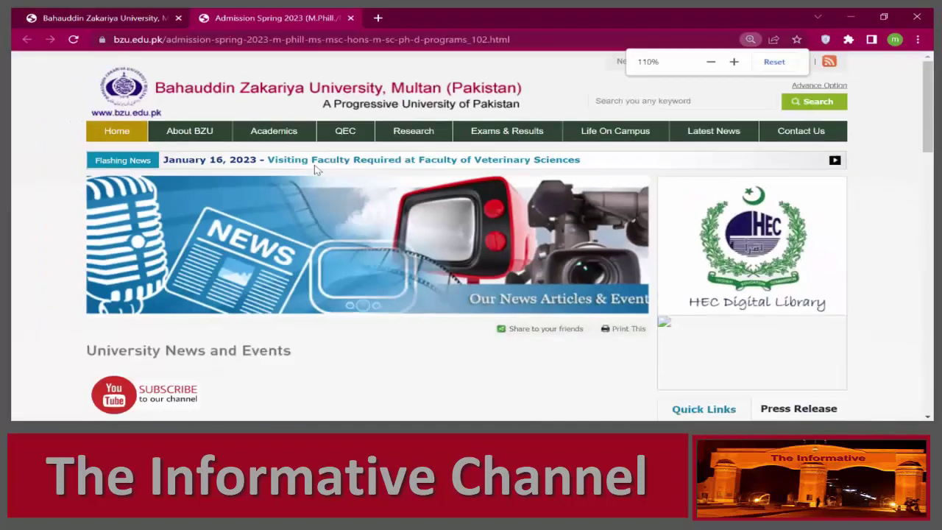
pyautogui.scroll(-3, 314, 169)
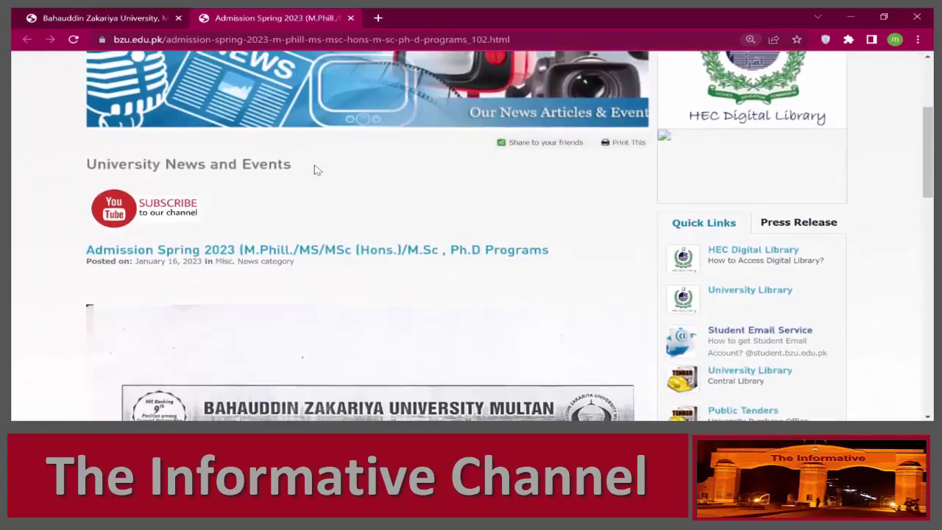
pyautogui.scroll(-1, 314, 169)
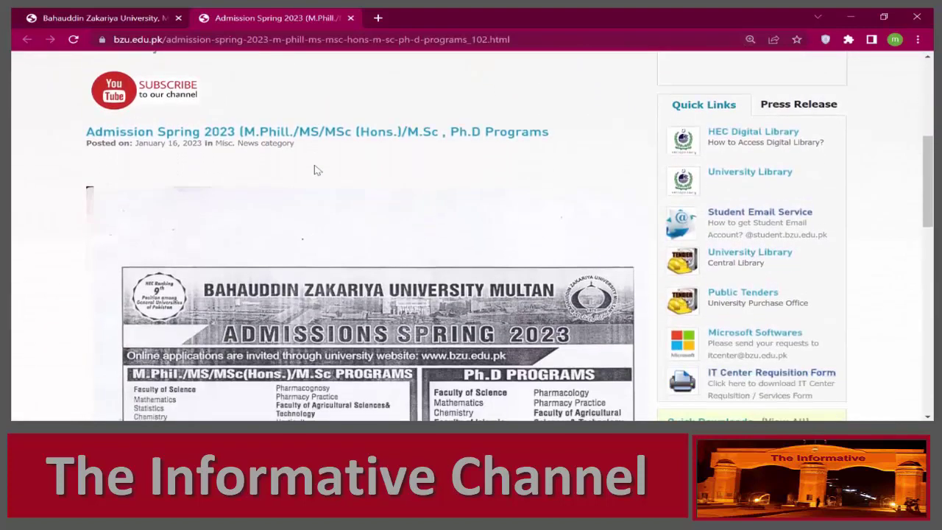
pyautogui.moveTo(85, 129); pyautogui.dragTo(121, 134)
pyautogui.click(127, 153)
pyautogui.scroll(-3, 454, 167)
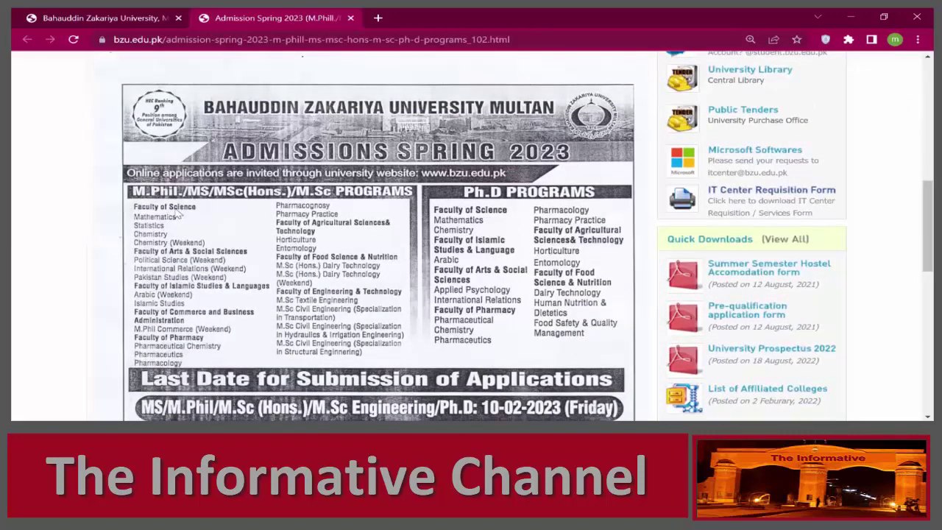
# Examine the advertisement's online application notice and the M.Phil./MS/MSc(Hons.)/M.Sc programs offered by each faculty
pyautogui.hotkey('ctrl', '+')
pyautogui.hotkey('ctrl', '+')
pyautogui.hotkey('ctrl', '+')
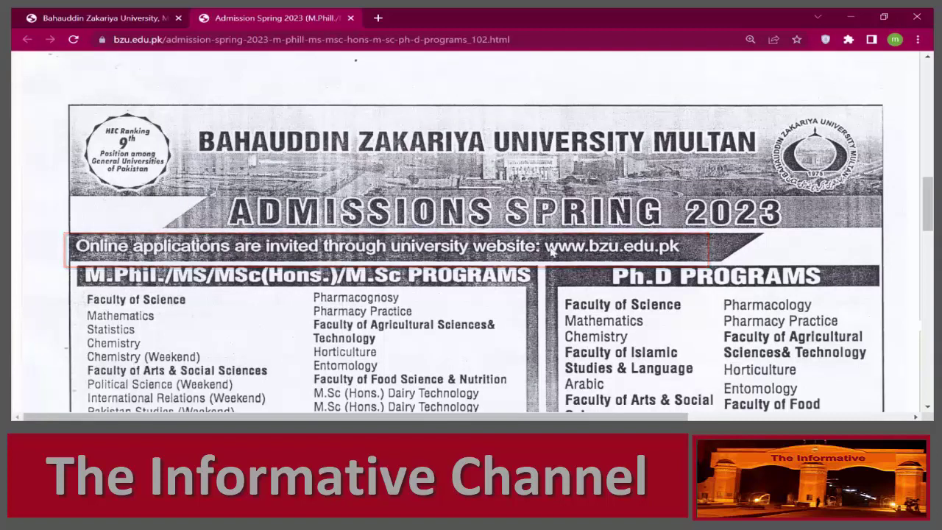
pyautogui.scroll(-2, 314, 235)
pyautogui.scroll(-2, 314, 236)
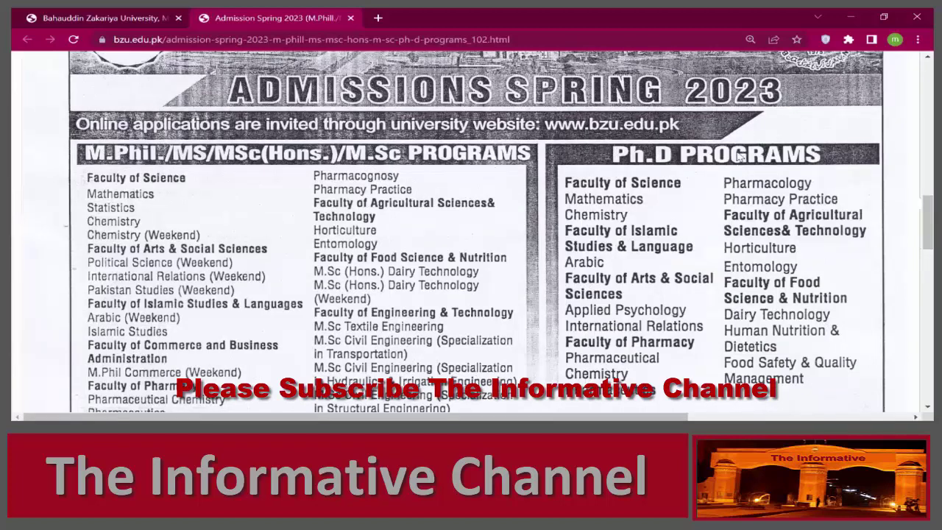
pyautogui.hotkey('ctrl', '+')
pyautogui.hotkey('ctrl', '+')
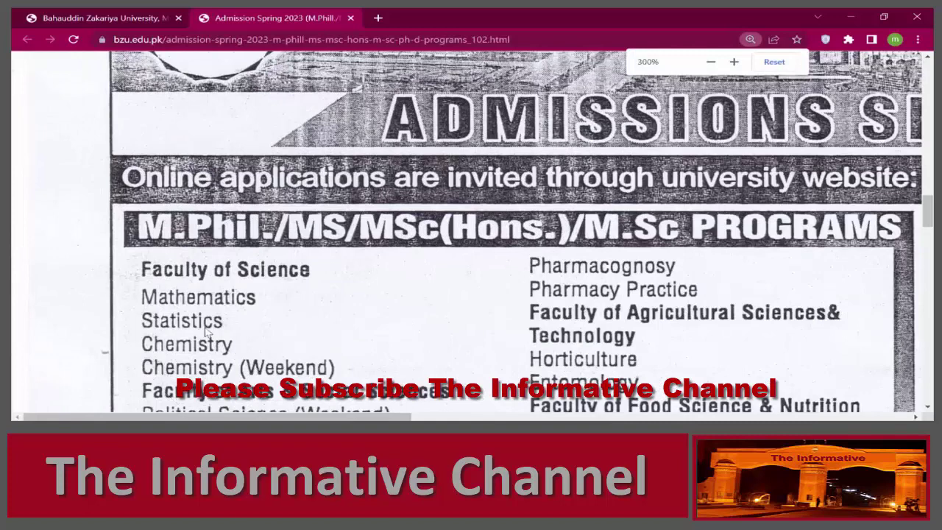
pyautogui.scroll(-3, 207, 331)
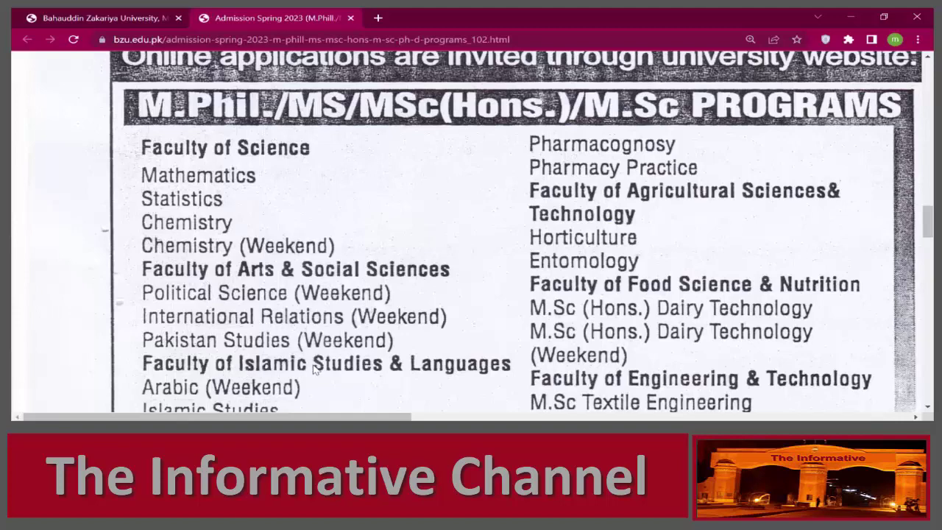
pyautogui.scroll(-2, 315, 368)
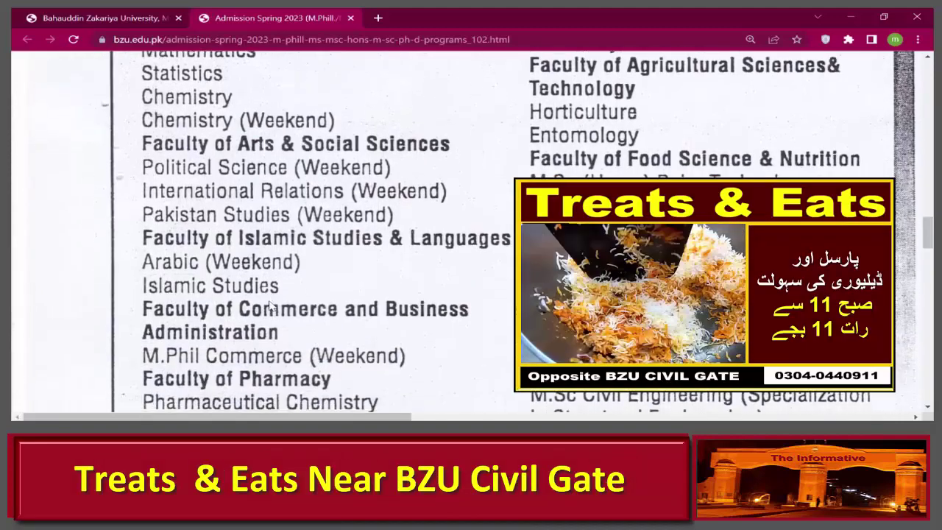
pyautogui.scroll(-1, 270, 307)
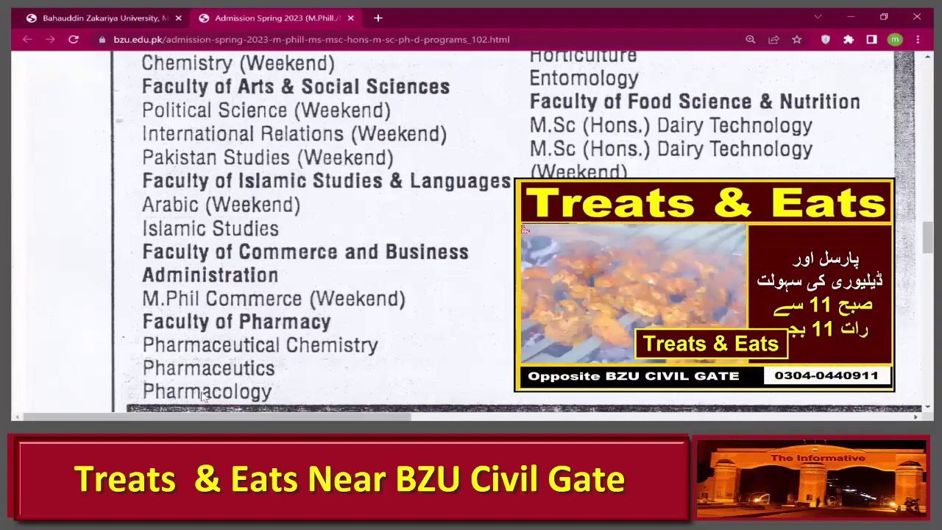
pyautogui.scroll(3, 204, 395)
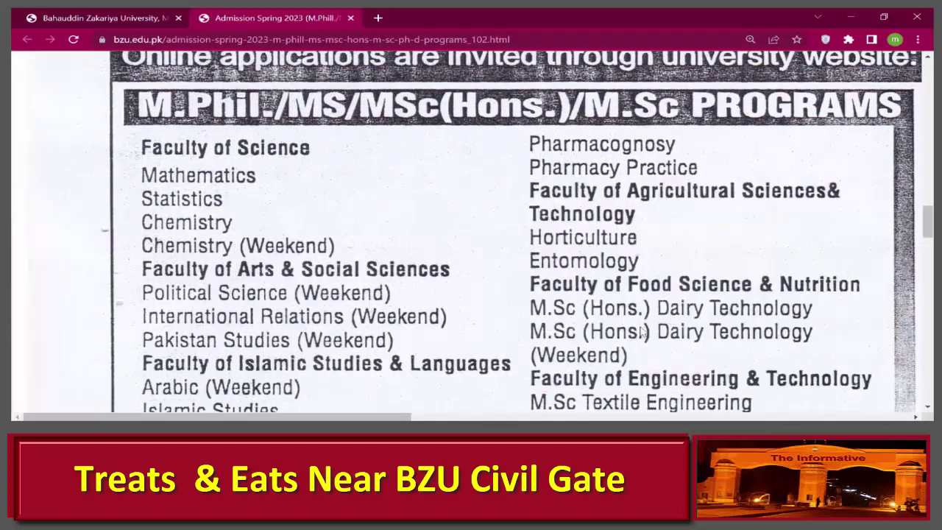
pyautogui.scroll(-3, 658, 336)
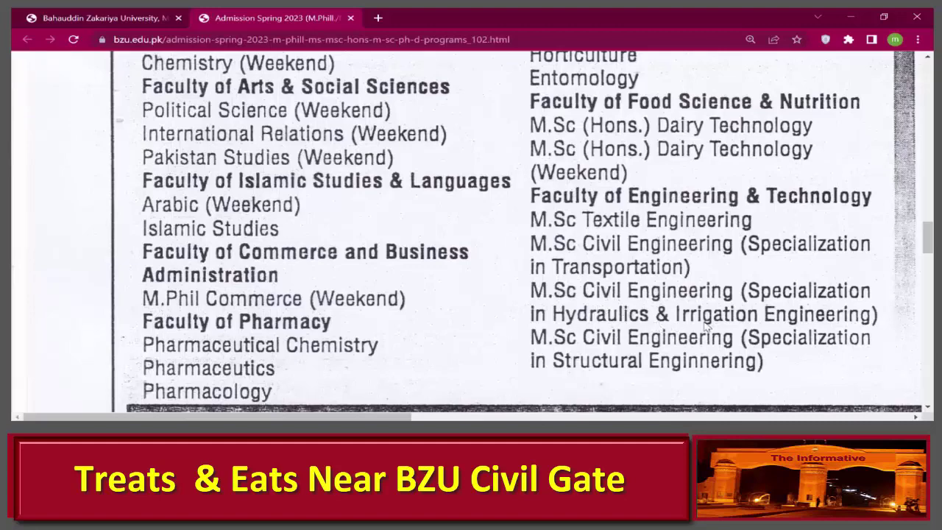
pyautogui.scroll(-3, 651, 353)
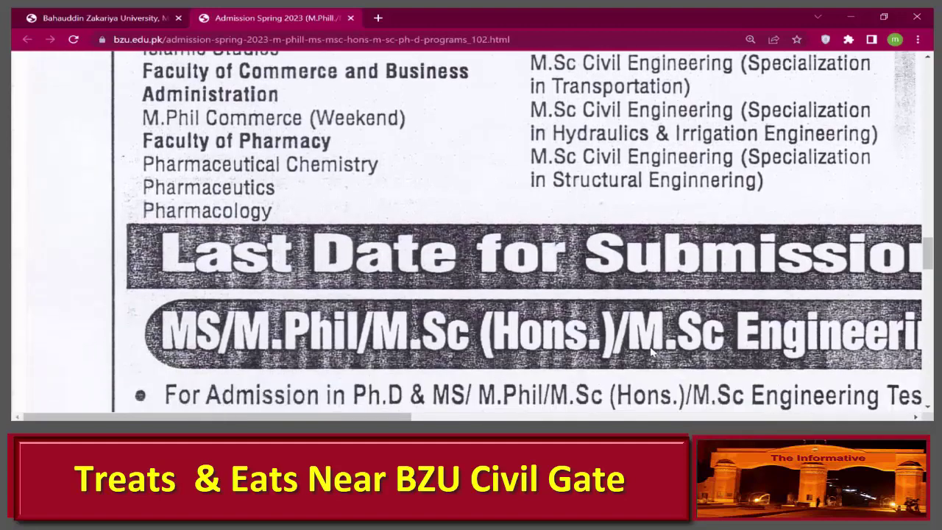
# Examine the Ph.D programs offered by each faculty in the advertisement
pyautogui.scroll(5, 651, 353)
pyautogui.scroll(2, 651, 352)
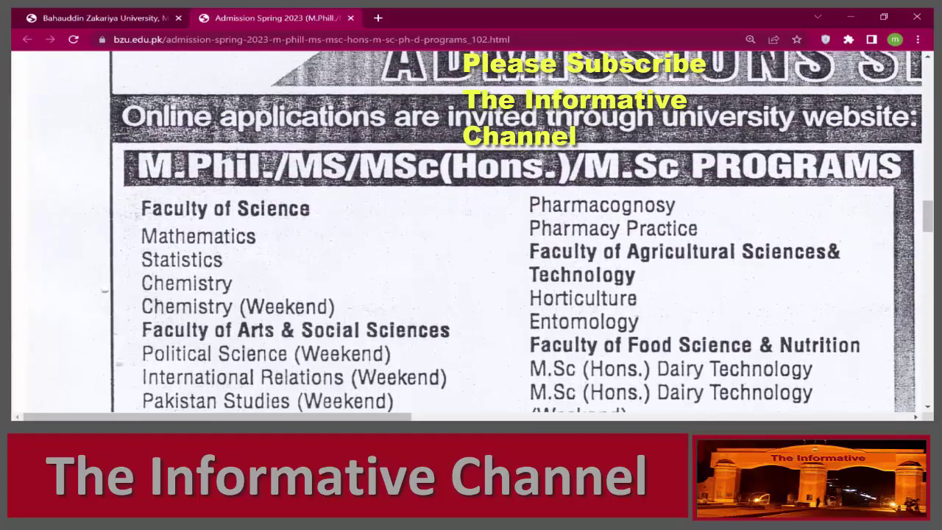
pyautogui.moveTo(364, 417); pyautogui.dragTo(680, 417)
pyautogui.scroll(-2, 675, 286)
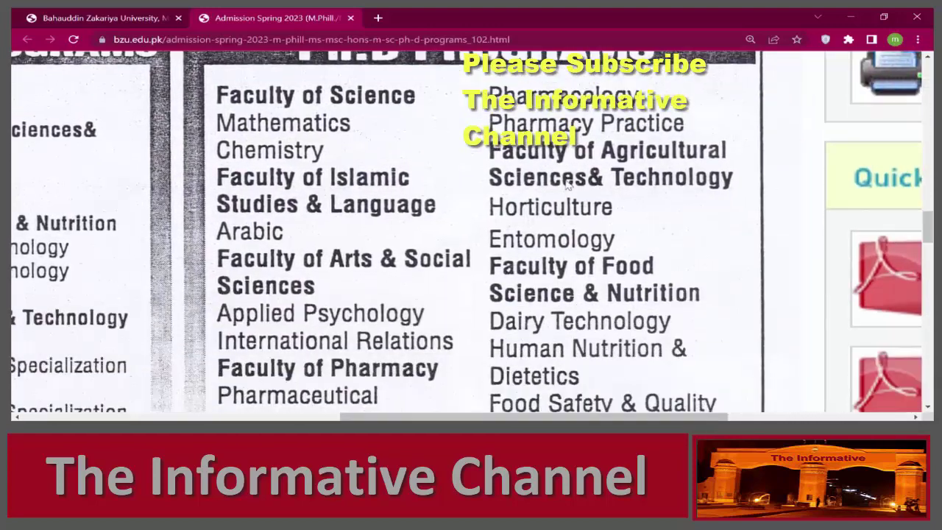
pyautogui.scroll(1, 566, 184)
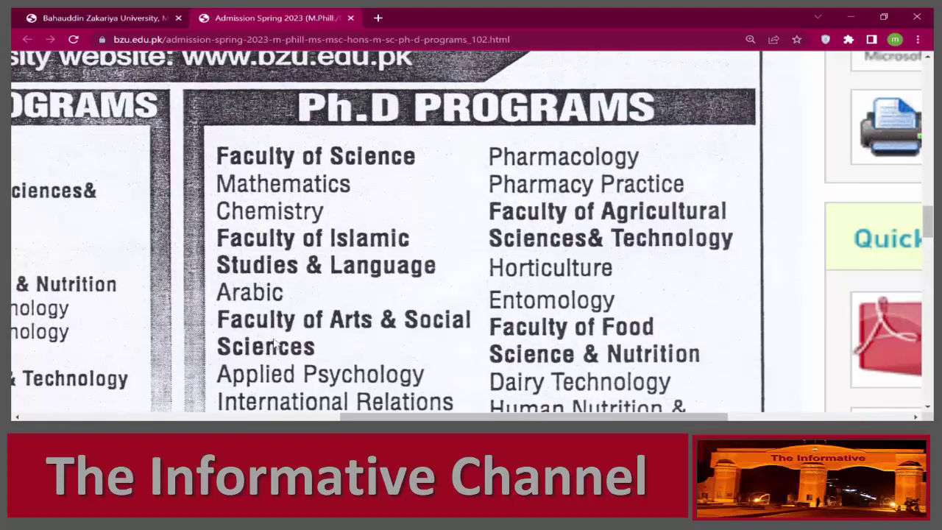
pyautogui.scroll(-1, 380, 327)
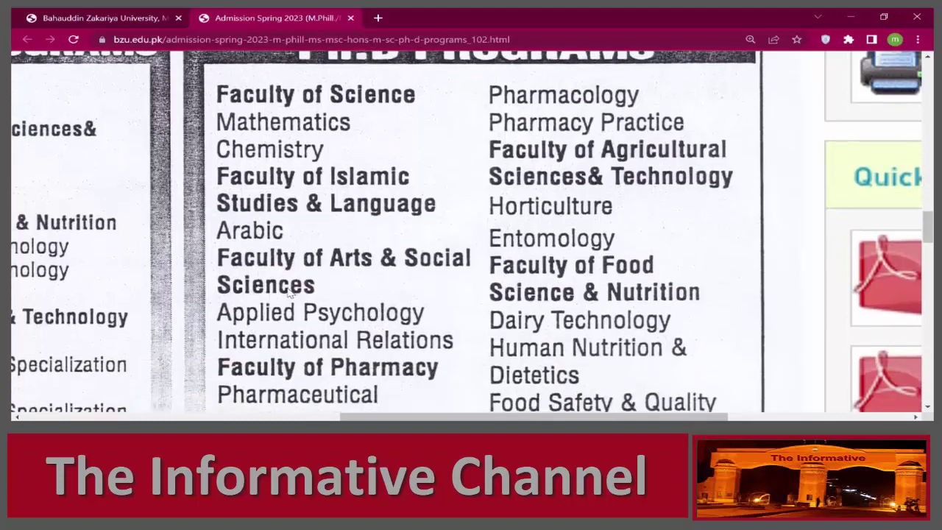
pyautogui.scroll(-1, 289, 293)
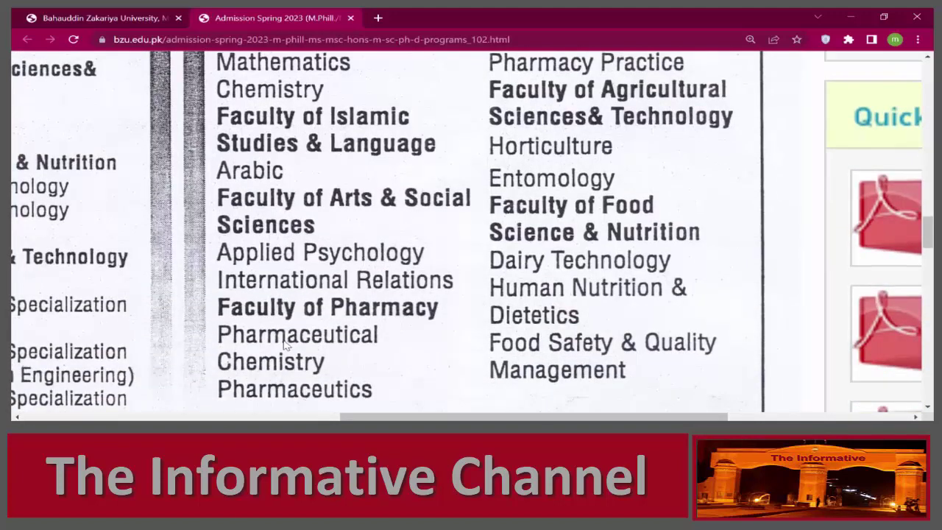
pyautogui.scroll(-1, 287, 371)
pyautogui.scroll(3, 294, 367)
pyautogui.scroll(-1, 528, 328)
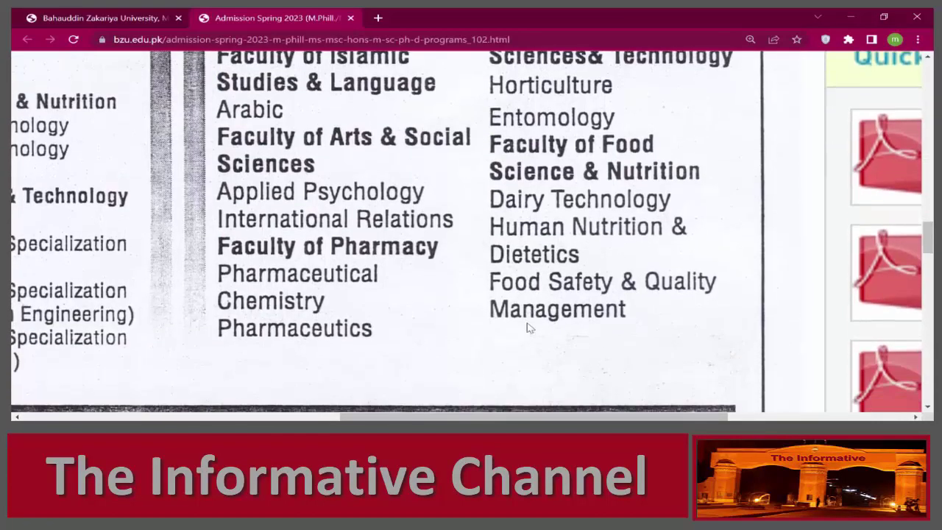
# Review the last date for submission of applications, the admission test notes and the application conditions in the advertisement
pyautogui.hotkey('ctrl', '-')
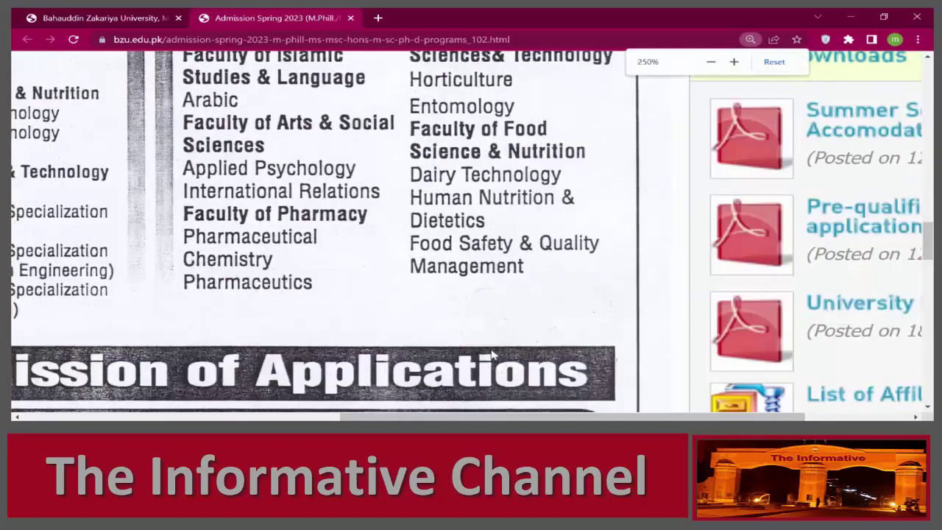
pyautogui.scroll(-1, 475, 349)
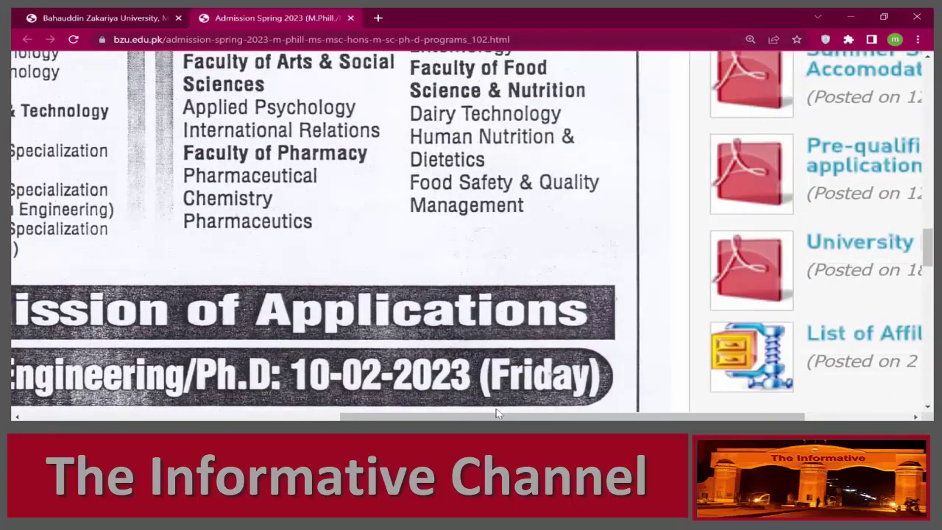
pyautogui.moveTo(493, 417); pyautogui.dragTo(236, 416)
pyautogui.hotkey('ctrl', '-')
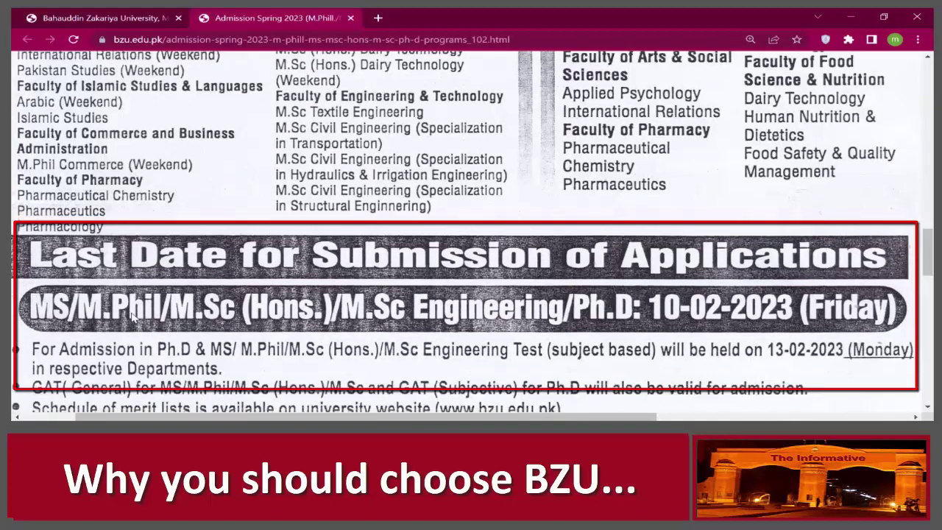
pyautogui.scroll(-1, 132, 327)
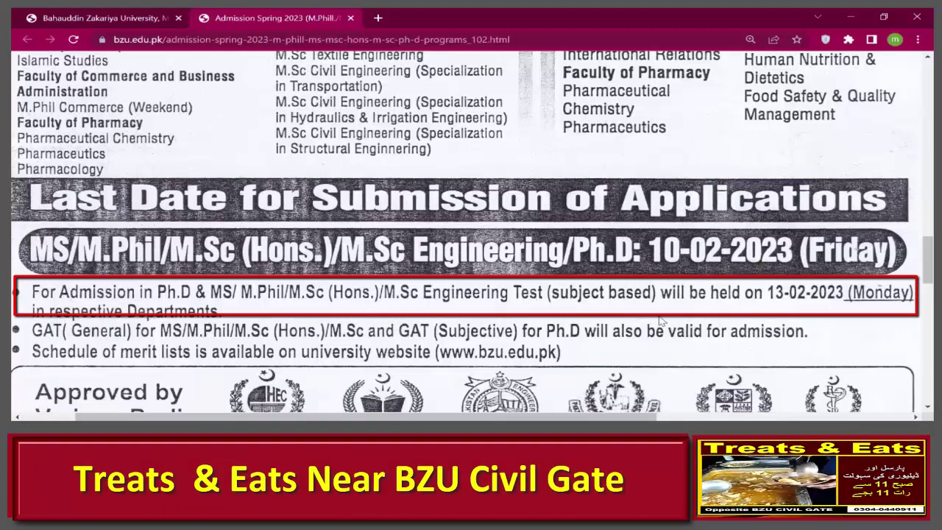
pyautogui.scroll(-1, 629, 311)
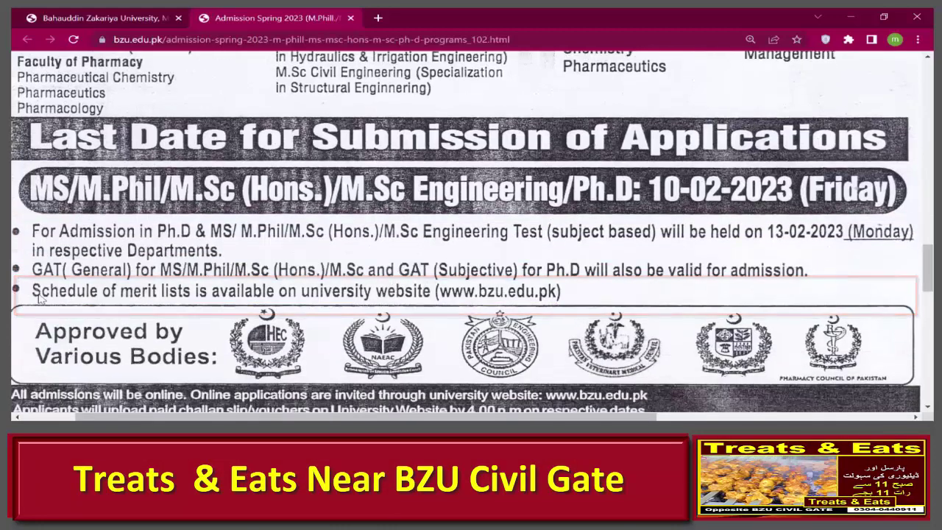
pyautogui.scroll(-2, 342, 293)
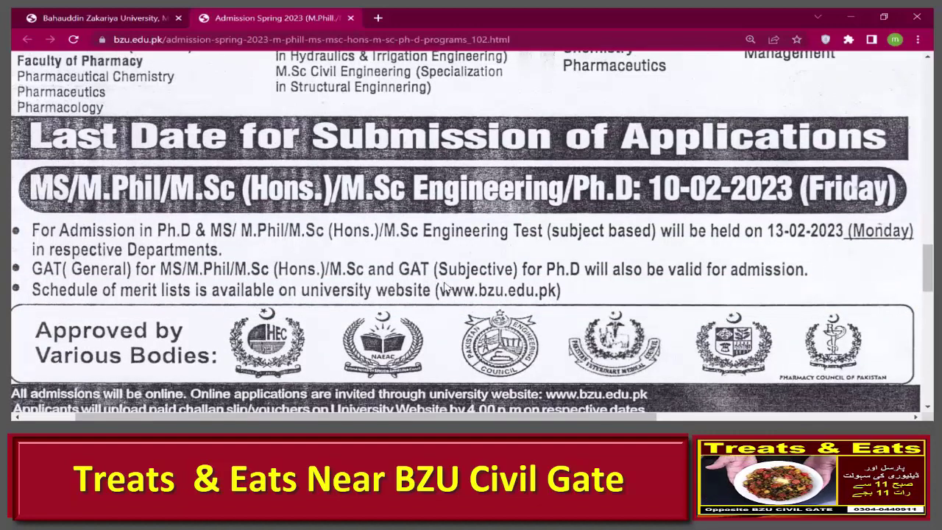
pyautogui.scroll(-1, 439, 271)
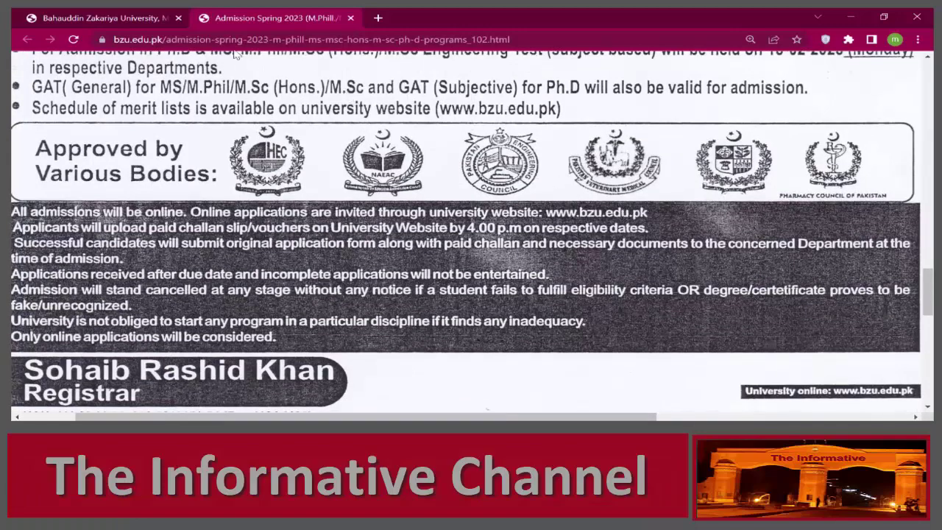
# Return to the university home page, dismiss the Important notice and open Online Admission 2023
pyautogui.click(115, 25)
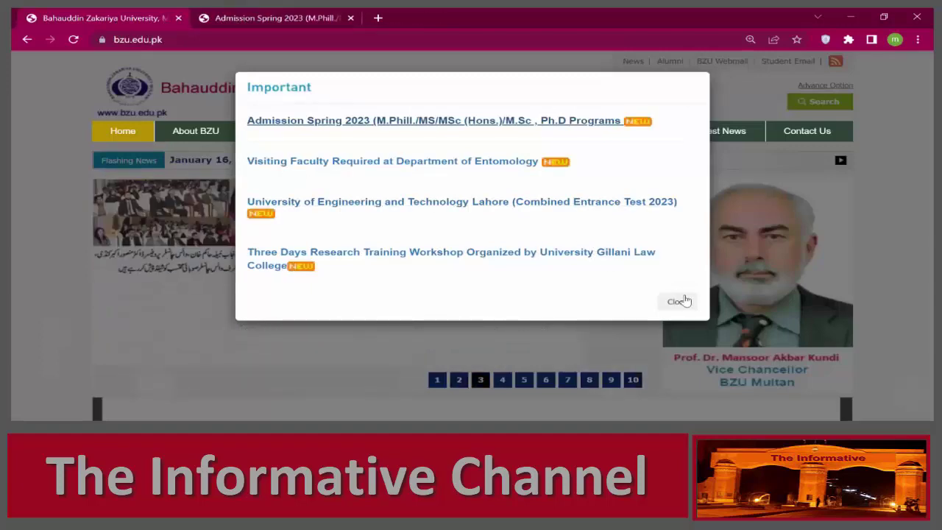
pyautogui.click(684, 301)
pyautogui.scroll(-5, 383, 229)
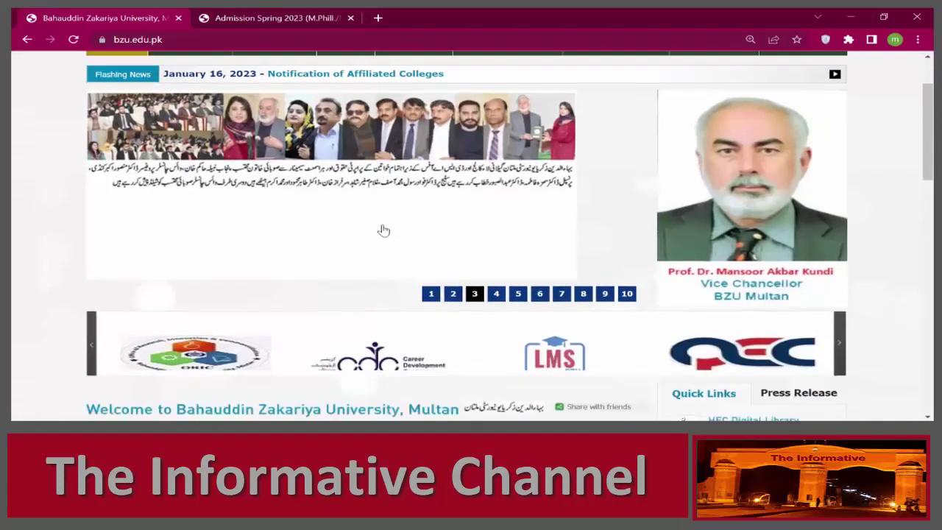
pyautogui.scroll(-3, 382, 228)
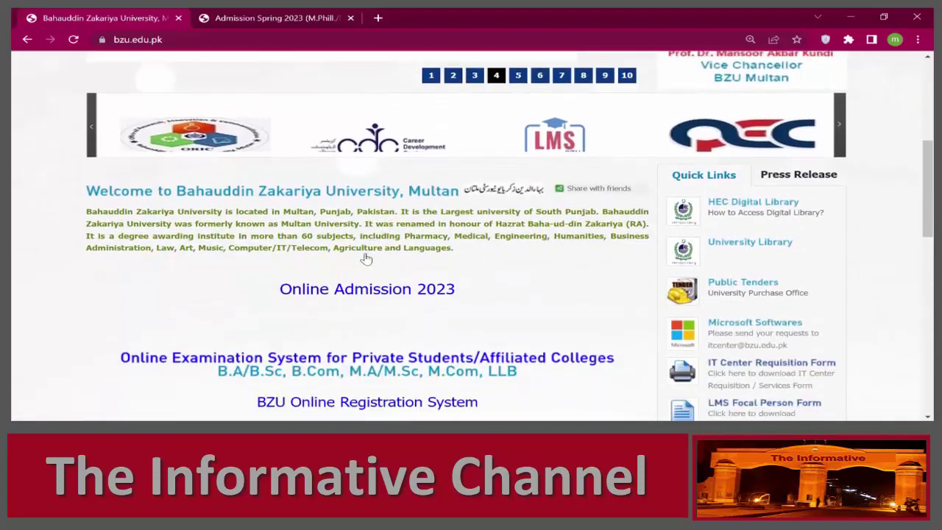
pyautogui.scroll(5, 364, 269)
pyautogui.scroll(-3, 360, 273)
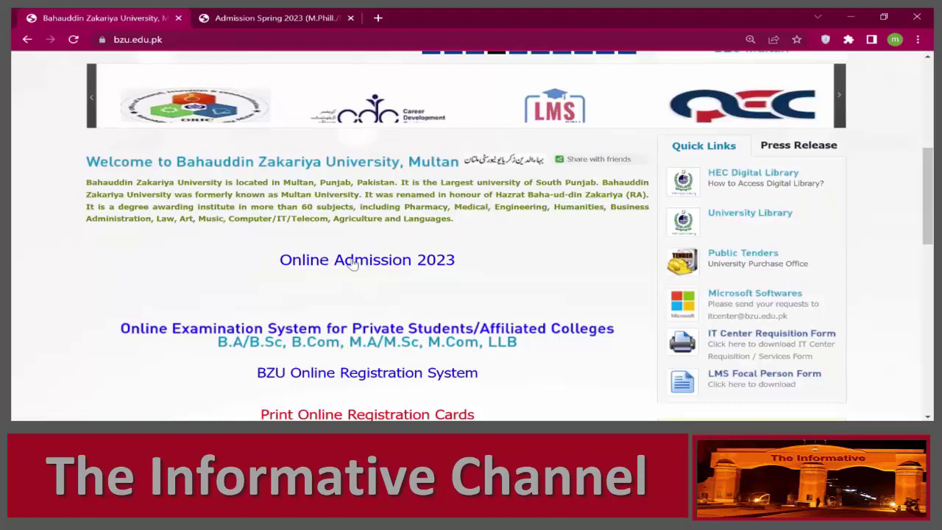
pyautogui.click(353, 265)
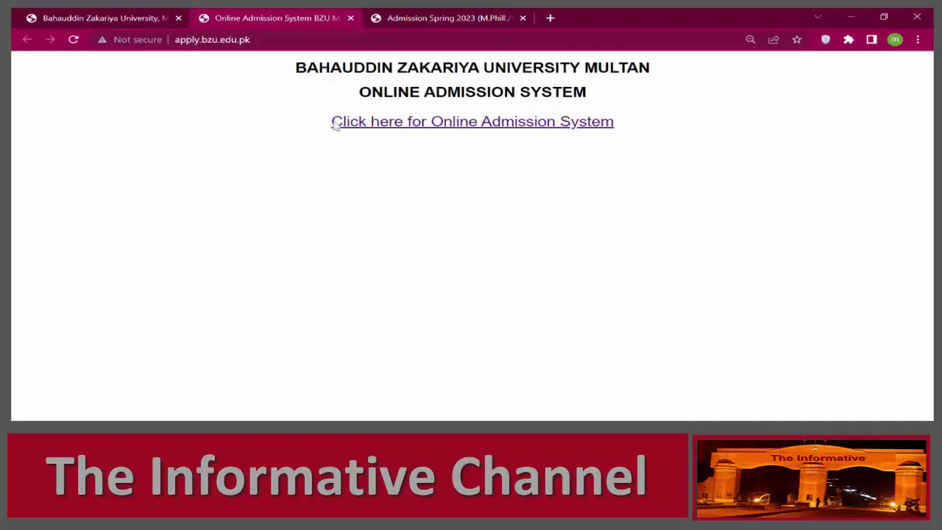
# Start a new-user application for M.Phil with BS/B.Sc (Hons.) (4 Years) as the degree studied after Intermediate
pyautogui.click(480, 129)
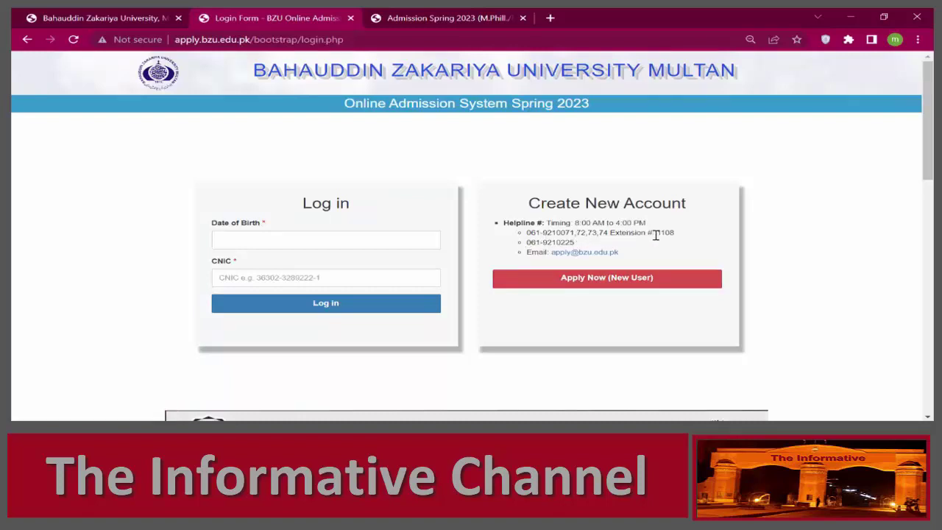
pyautogui.click(583, 277)
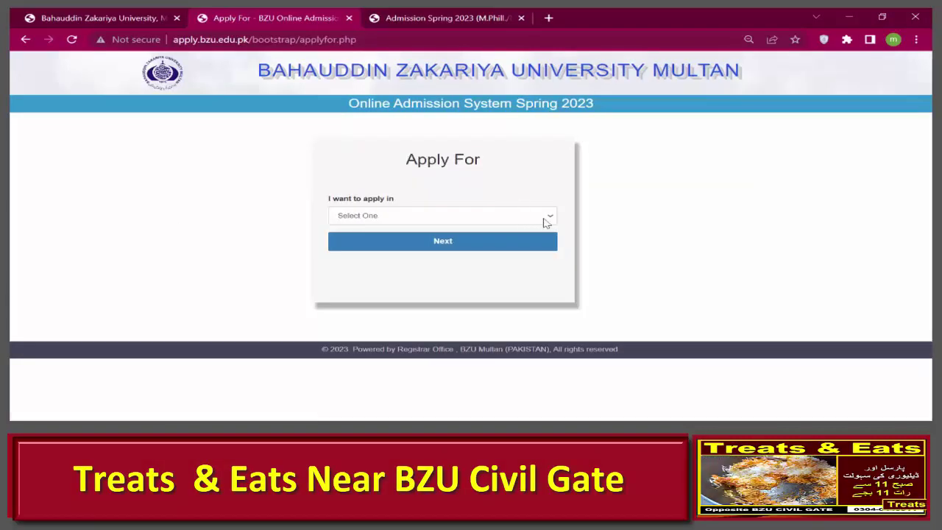
pyautogui.click(545, 222)
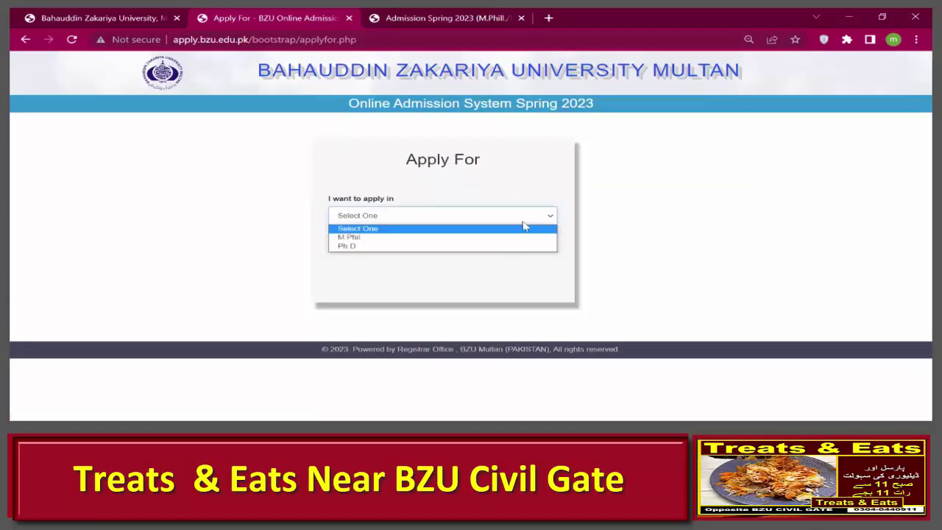
pyautogui.click(353, 237)
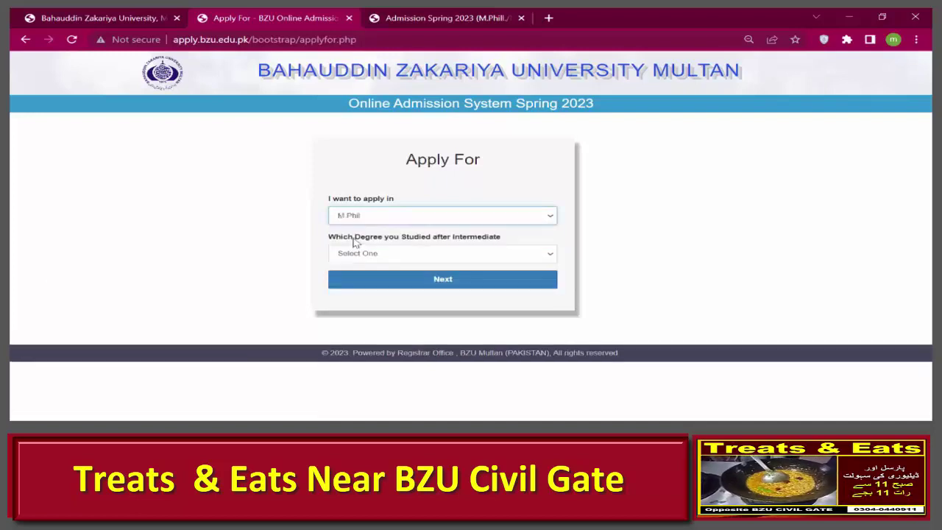
pyautogui.click(549, 255)
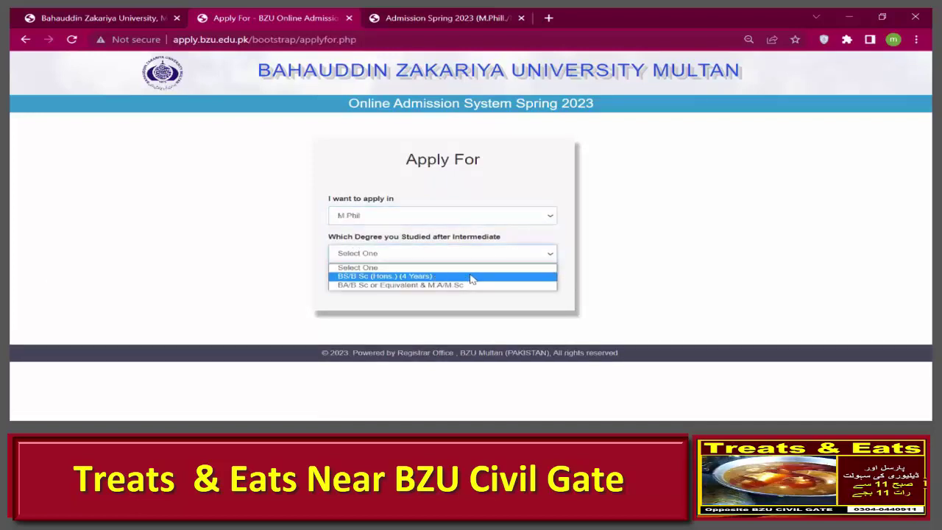
pyautogui.click(405, 277)
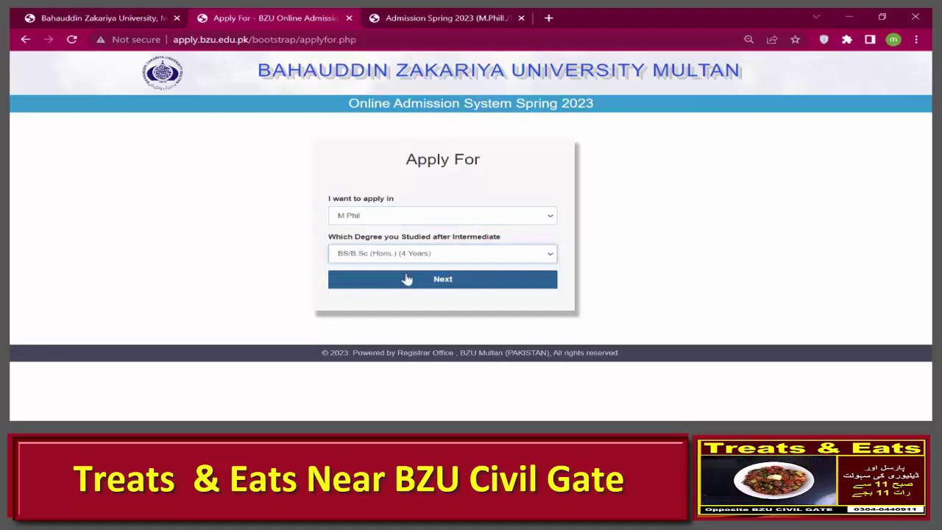
pyautogui.click(421, 280)
# Examine the admission form's CNIC, date of birth, name, father name and registration number fields at a larger page size
pyautogui.hotkey('ctrl', '+')
pyautogui.hotkey('ctrl', '+')
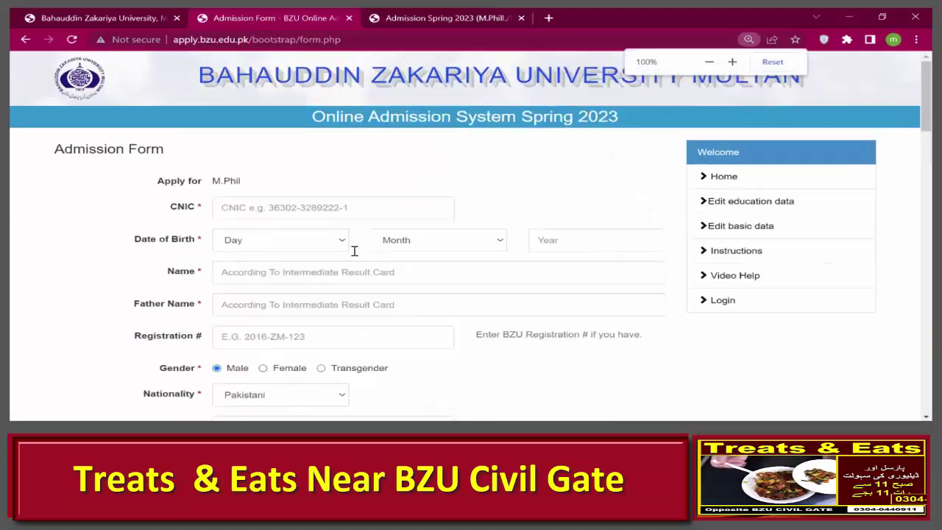
pyautogui.hotkey('ctrl', '+')
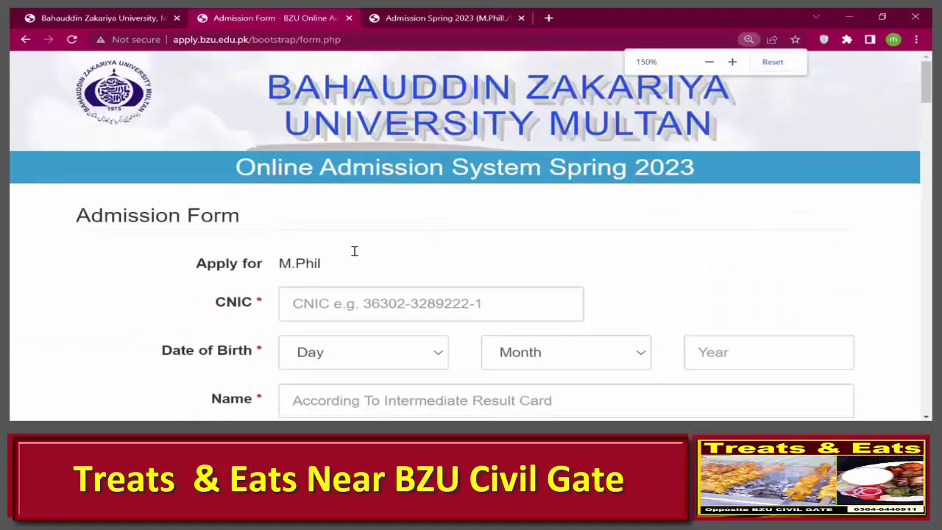
pyautogui.scroll(-2, 353, 250)
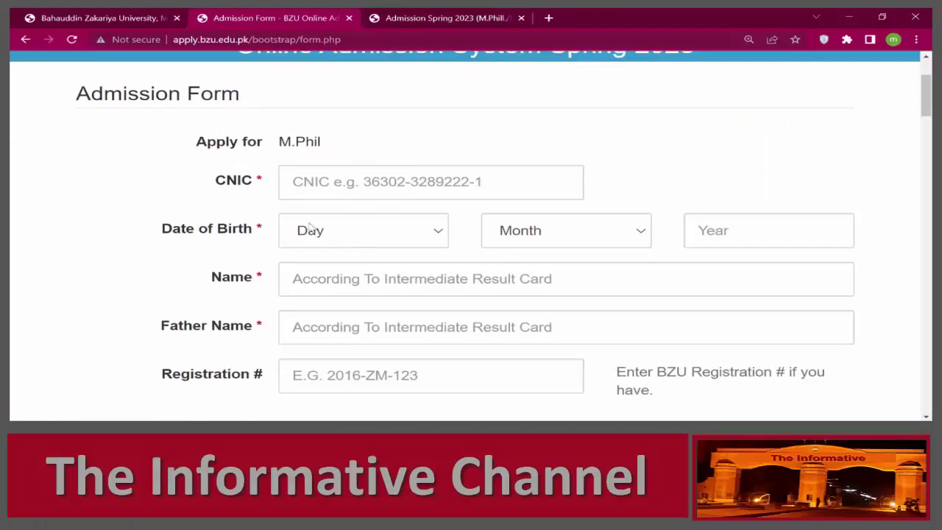
pyautogui.scroll(-1, 418, 188)
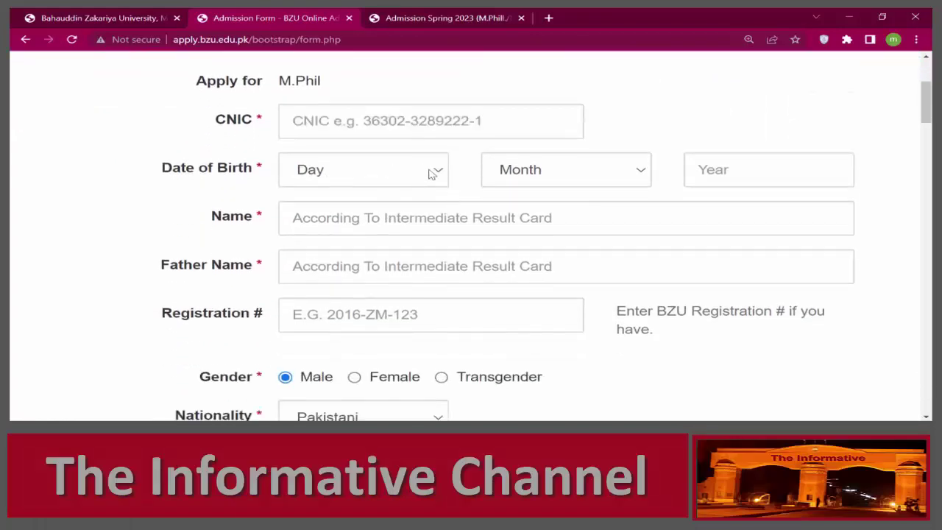
pyautogui.click(430, 173)
pyautogui.click(434, 174)
pyautogui.click(635, 181)
pyautogui.click(637, 180)
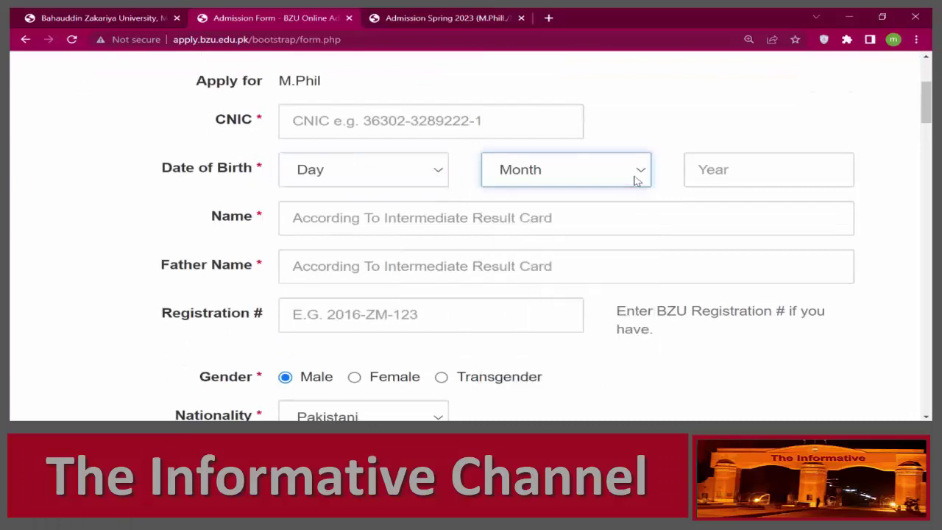
pyautogui.click(807, 169)
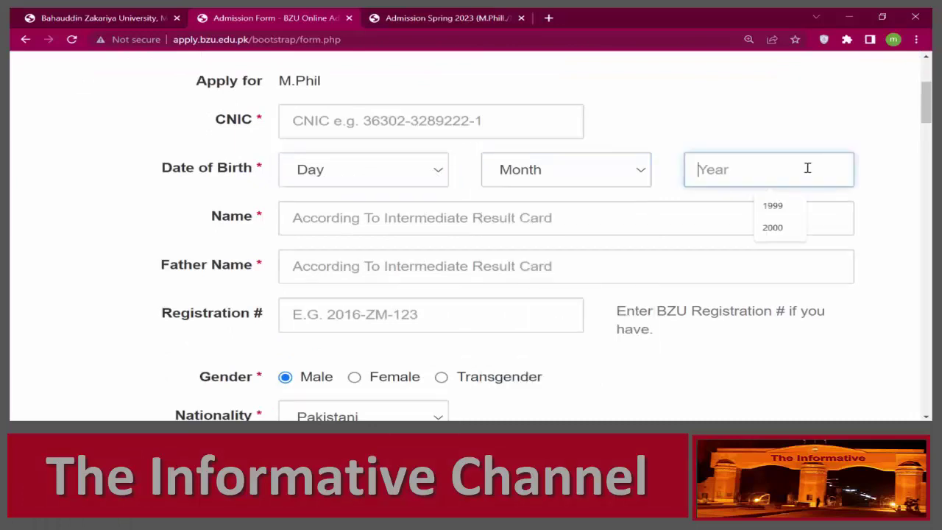
pyautogui.click(344, 221)
pyautogui.scroll(-1, 125, 229)
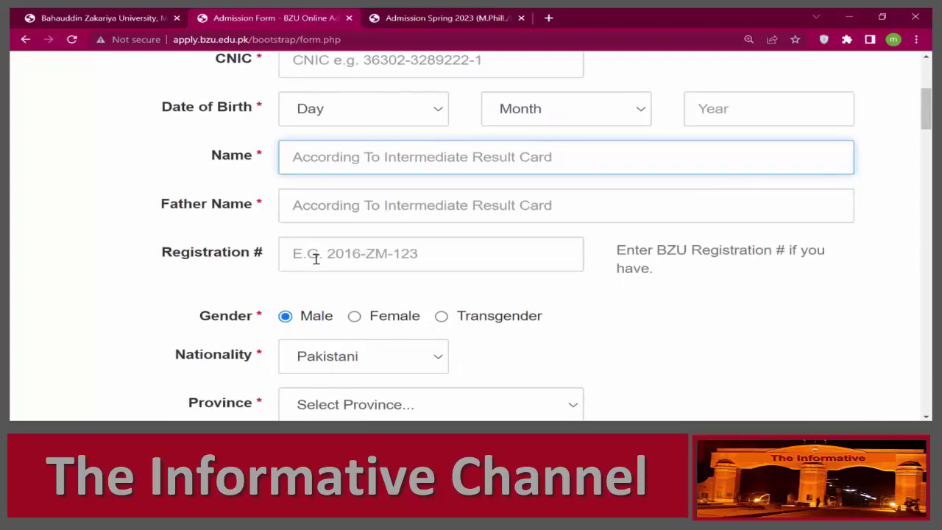
pyautogui.moveTo(609, 252); pyautogui.dragTo(664, 272)
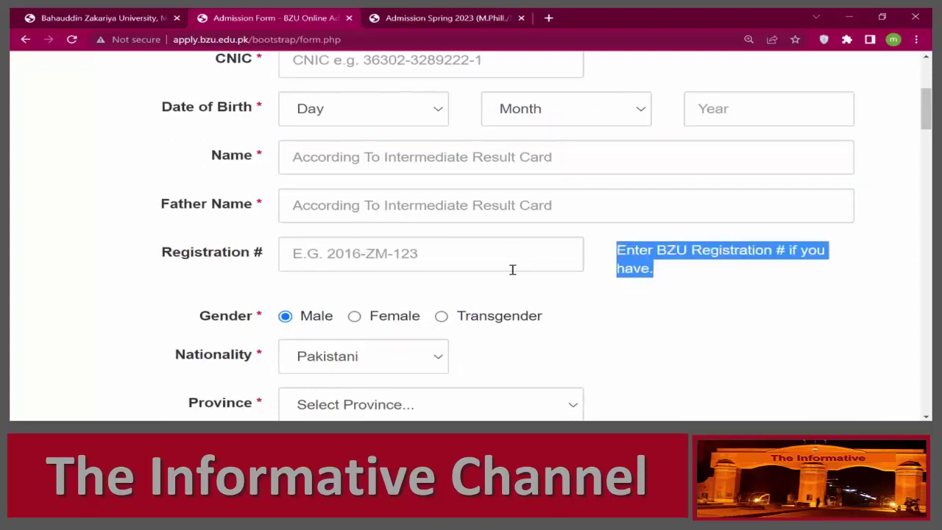
# Check the Gender choices and the Nationality options, leaving Male and Pakistani selected
pyautogui.scroll(-2, 513, 269)
pyautogui.click(356, 194)
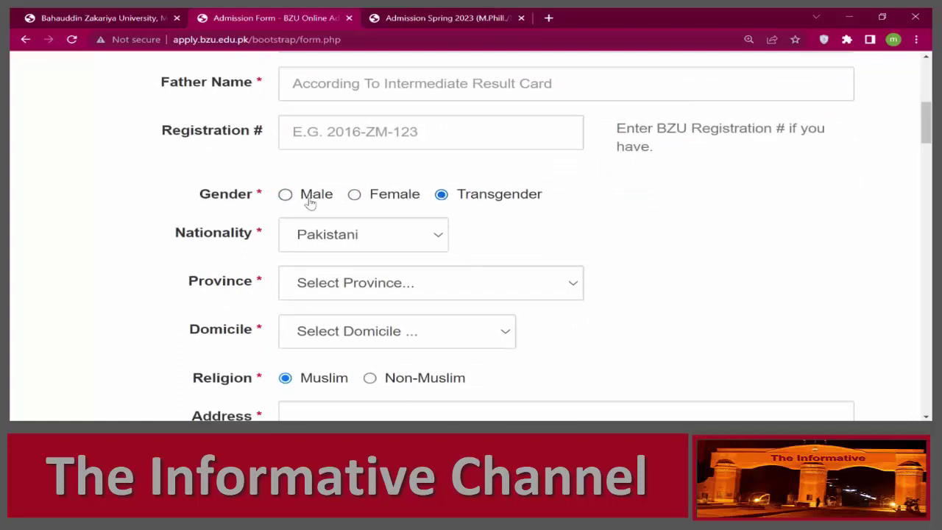
pyautogui.scroll(-1, 291, 208)
pyautogui.click(408, 180)
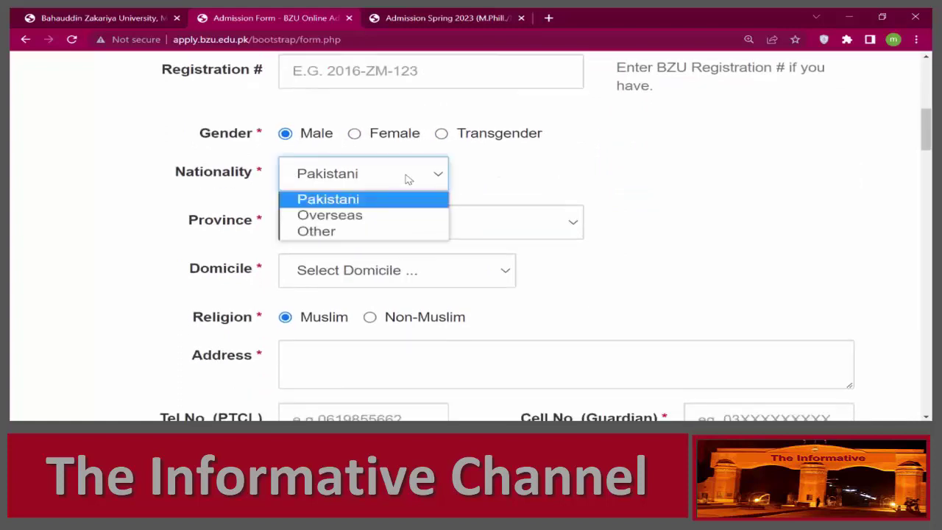
pyautogui.click(168, 180)
pyautogui.scroll(-1, 320, 204)
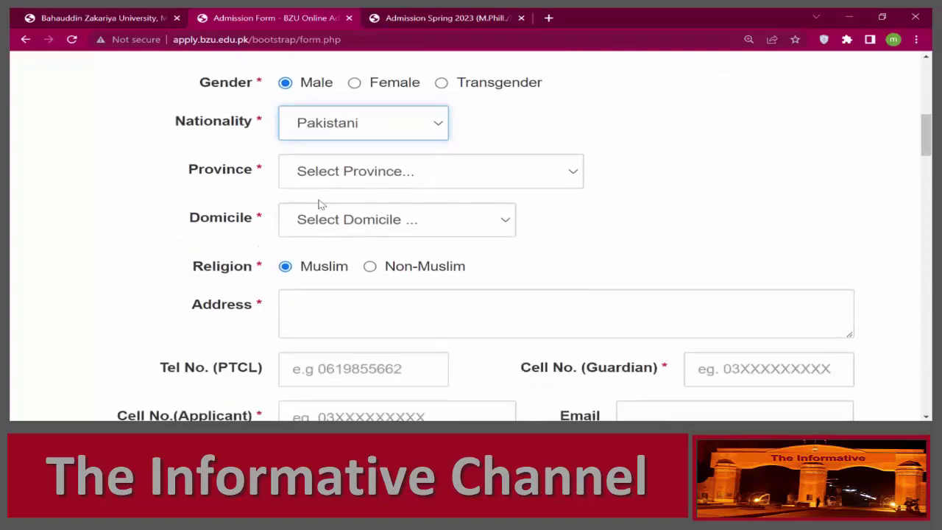
# Set the applicant's province to Punjab and the domicile to Bahawalpur
pyautogui.click(329, 163)
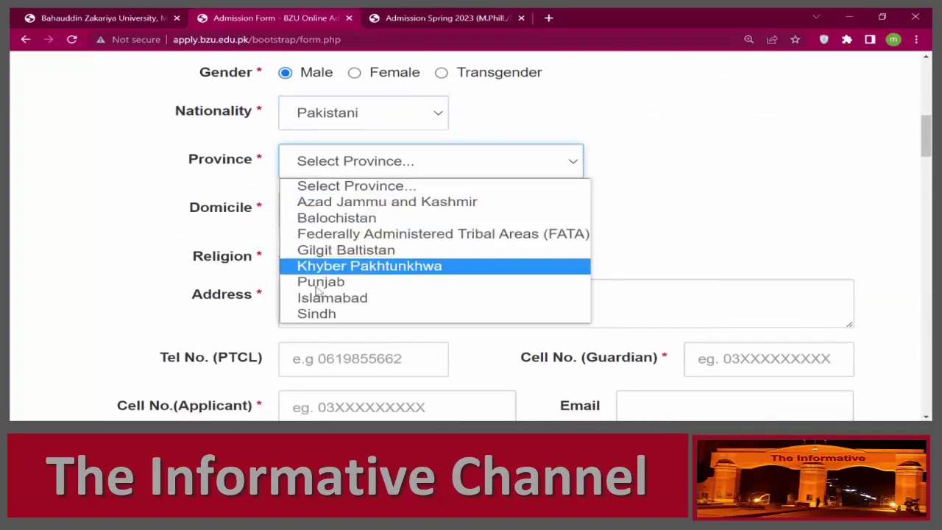
pyautogui.click(200, 252)
pyautogui.click(349, 212)
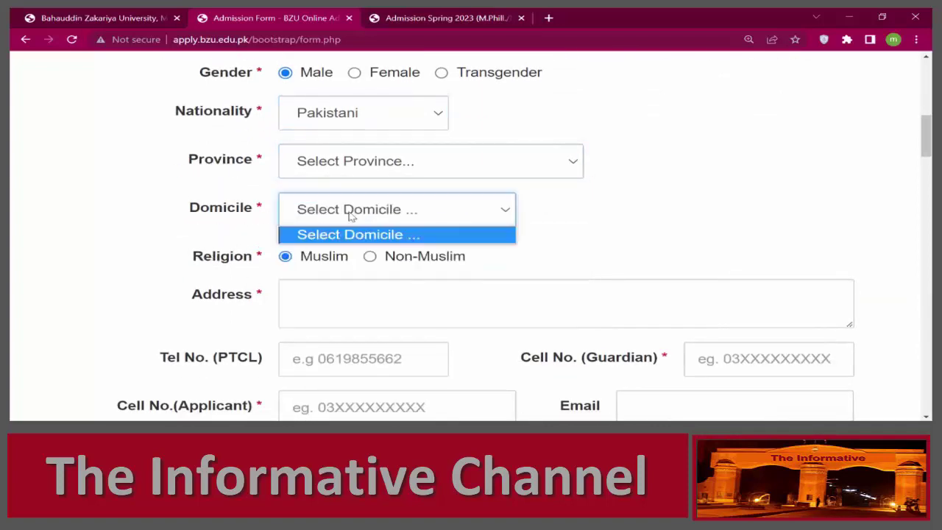
pyautogui.click(350, 213)
pyautogui.click(505, 211)
pyautogui.click(485, 161)
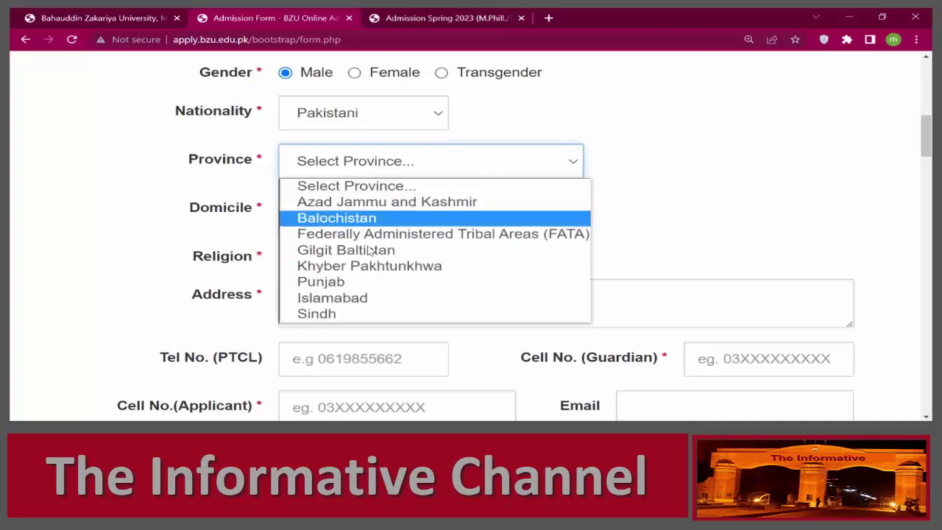
pyautogui.press('Escape')
pyautogui.click(494, 217)
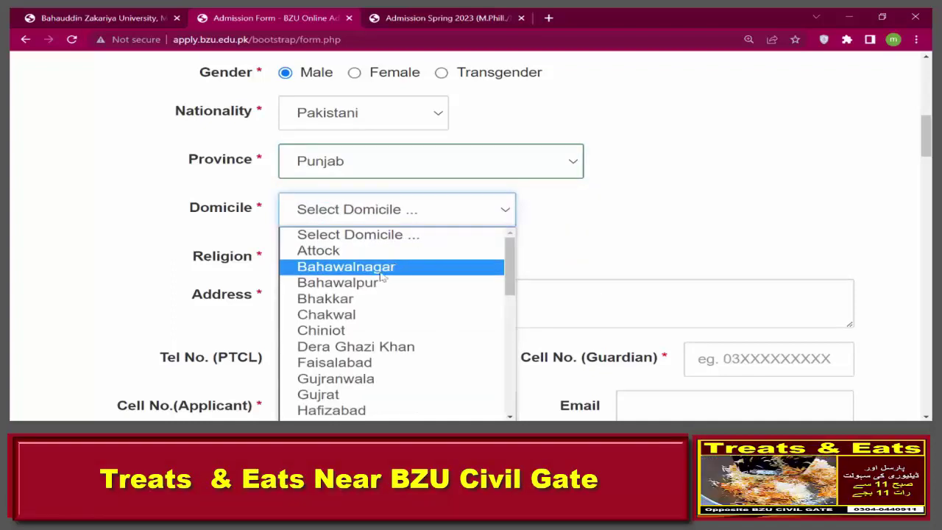
pyautogui.click(370, 284)
# Enter the sample text Abc in the applicant's Address field
pyautogui.scroll(-2, 216, 277)
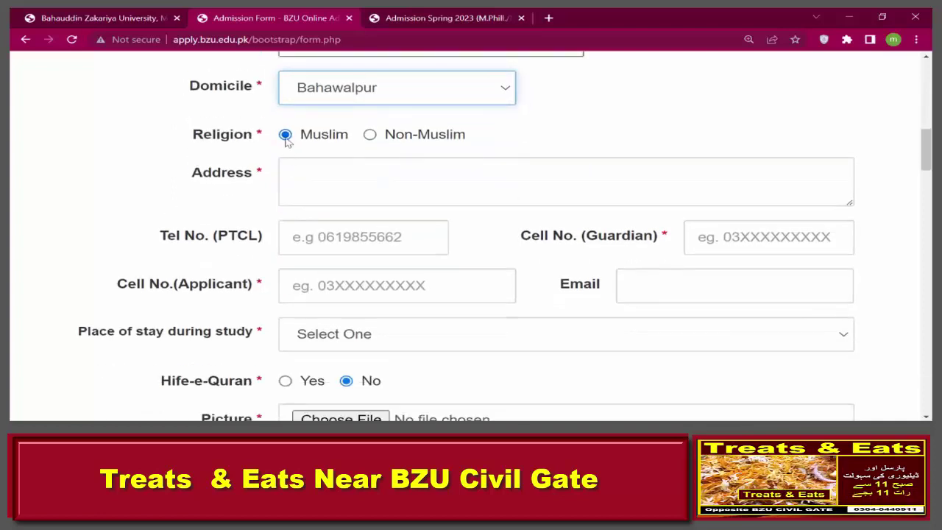
pyautogui.click(318, 180)
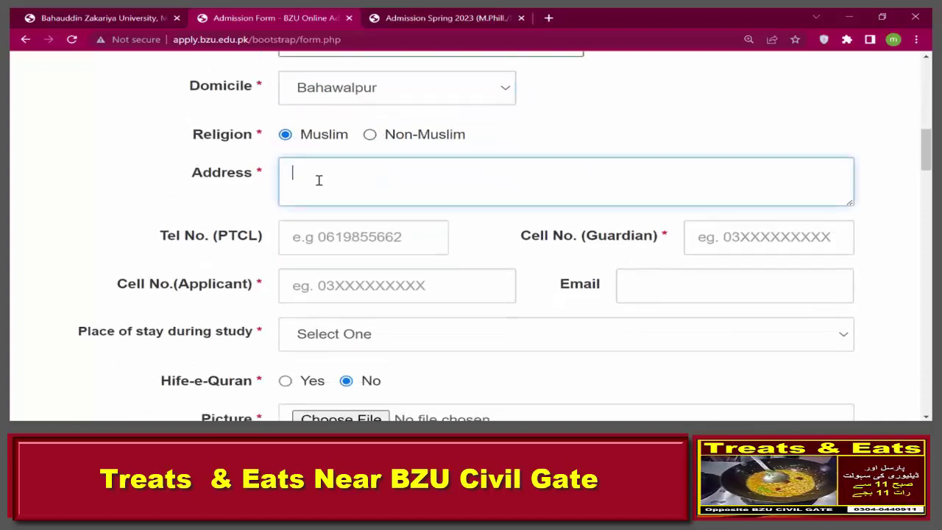
pyautogui.write('Abd')
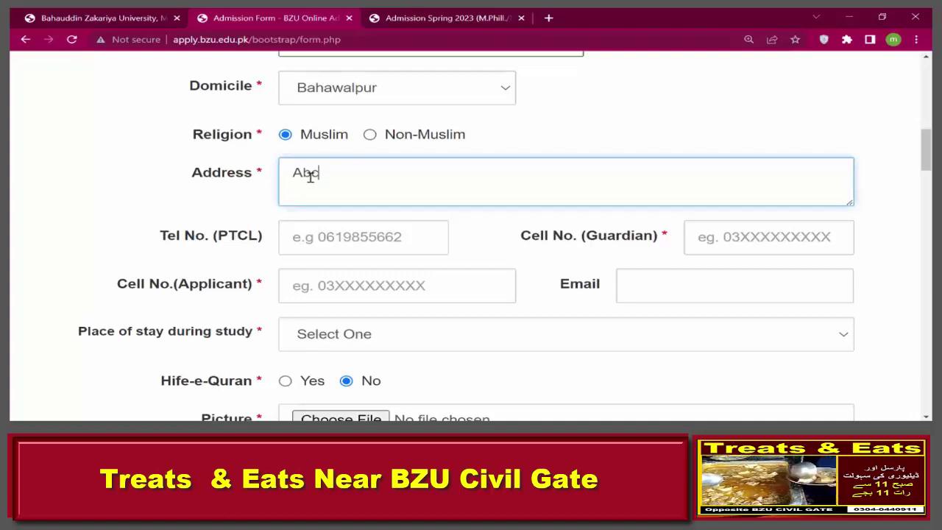
pyautogui.scroll(-1, 318, 180)
pyautogui.press('BackSpace')
pyautogui.write('c')
# Go through the telephone, guardian cell, applicant cell and email fields without filling them in
pyautogui.click(317, 178)
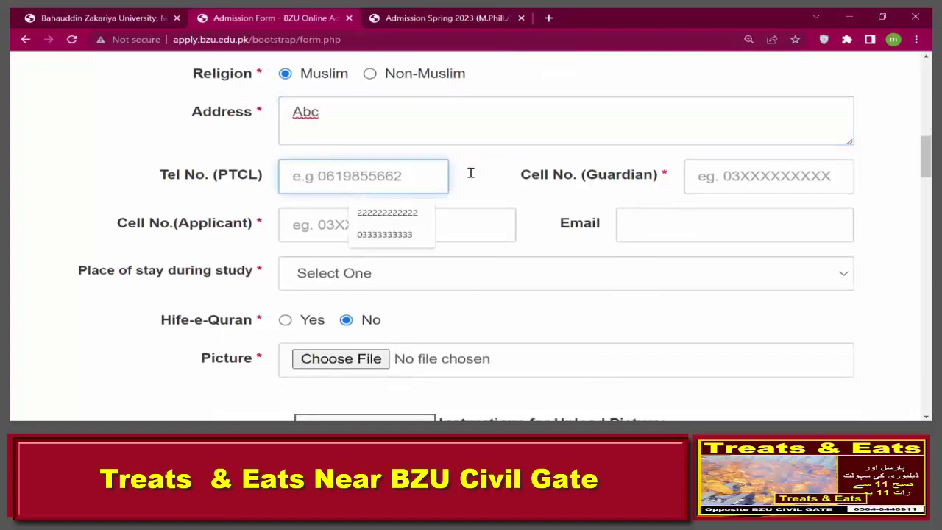
pyautogui.click(732, 174)
pyautogui.click(326, 225)
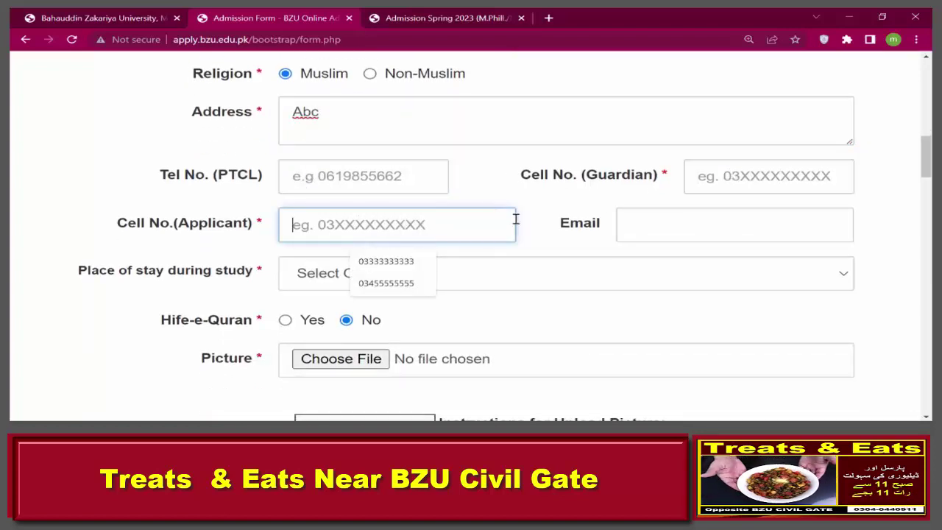
pyautogui.click(627, 226)
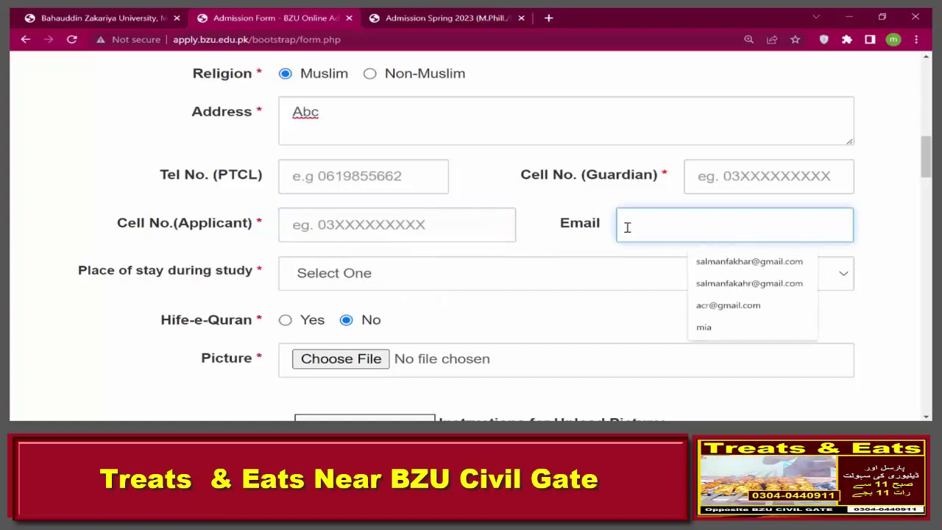
# Examine the options for place of stay during study and the Hife-e-Quran question
pyautogui.click(358, 276)
pyautogui.scroll(-1, 255, 269)
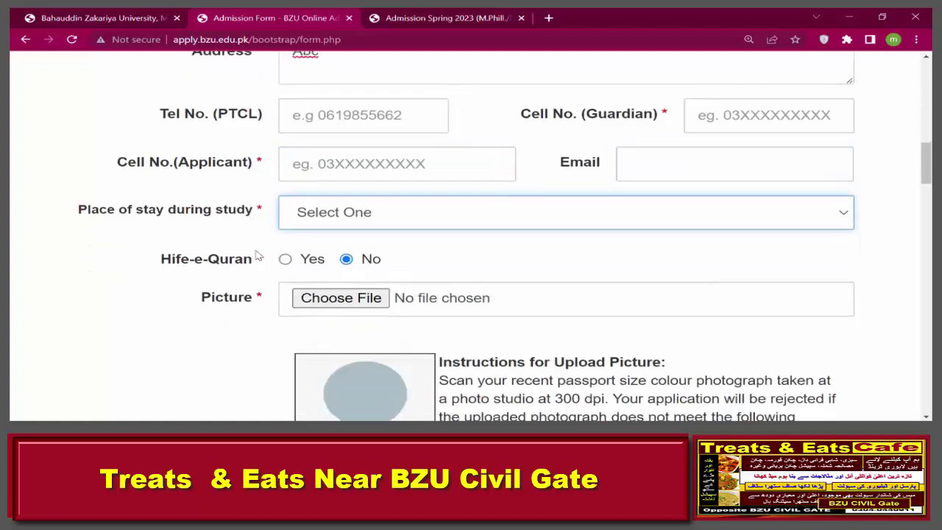
pyautogui.moveTo(57, 204); pyautogui.dragTo(151, 213)
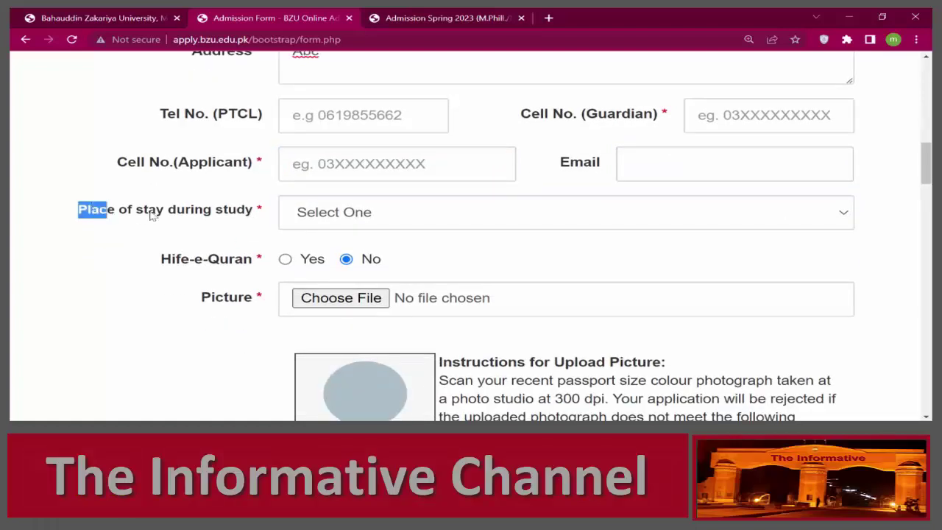
pyautogui.click(355, 221)
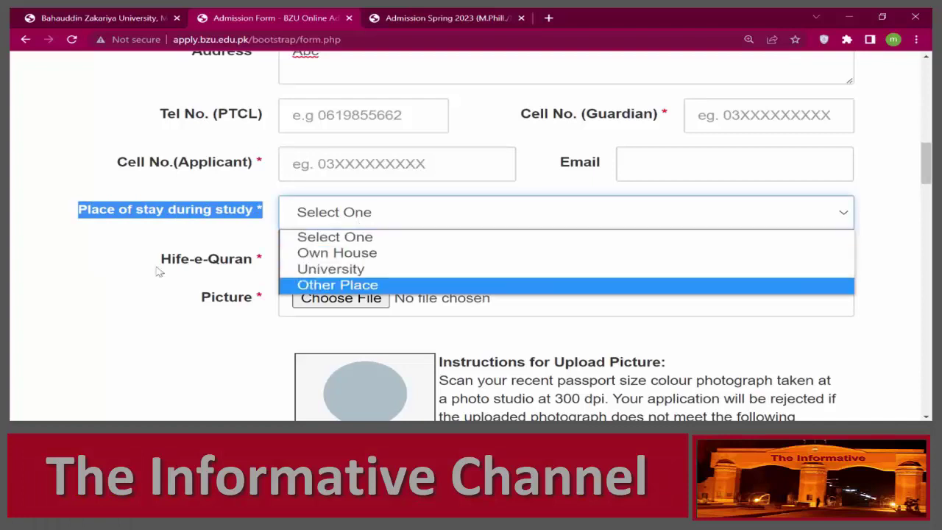
pyautogui.click(179, 248)
pyautogui.scroll(-2, 300, 153)
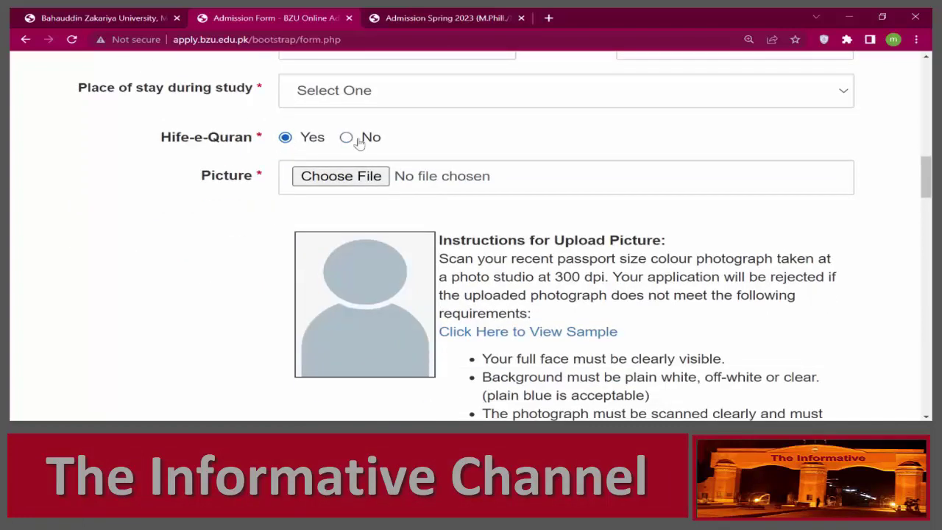
# Attach new_add_First_Frame.png as the applicant's picture and review the picture upload instructions down to the emergency contact section
pyautogui.click(320, 183)
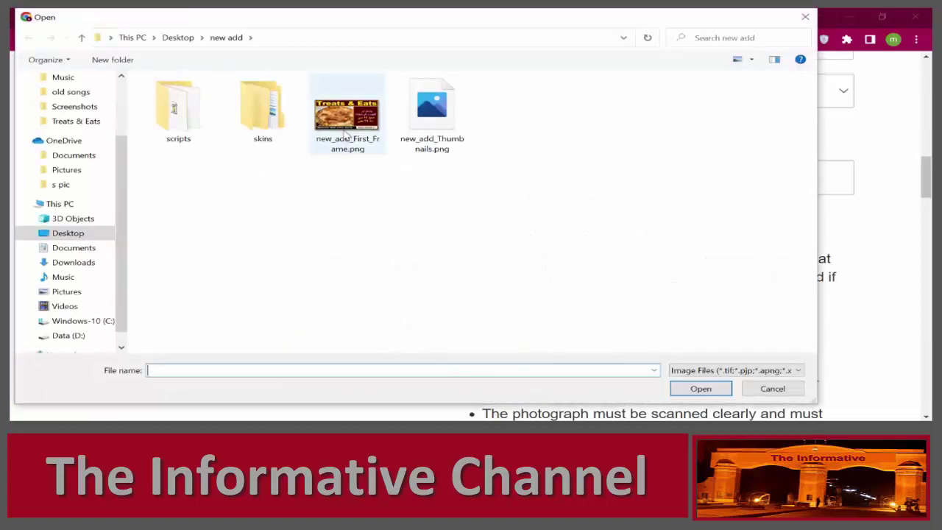
pyautogui.doubleClick(346, 134)
pyautogui.scroll(-1, 243, 188)
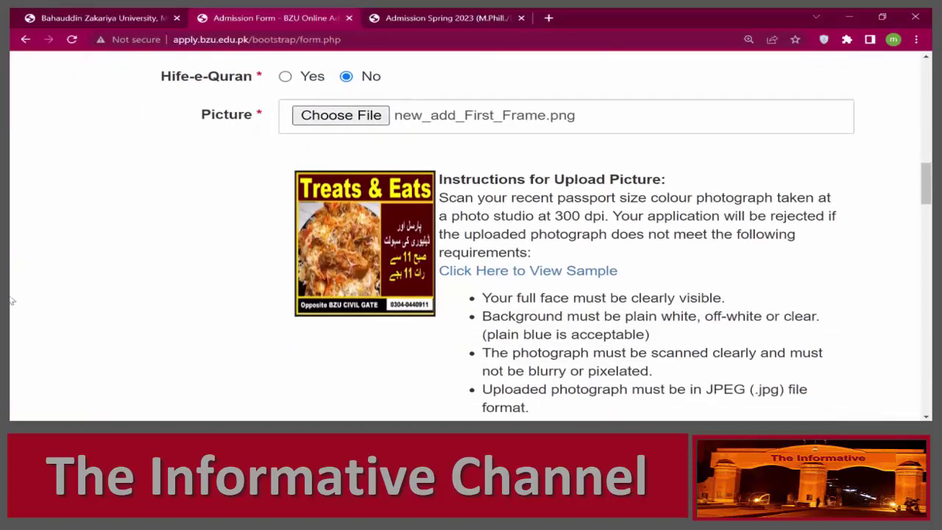
pyautogui.scroll(-1, 283, 186)
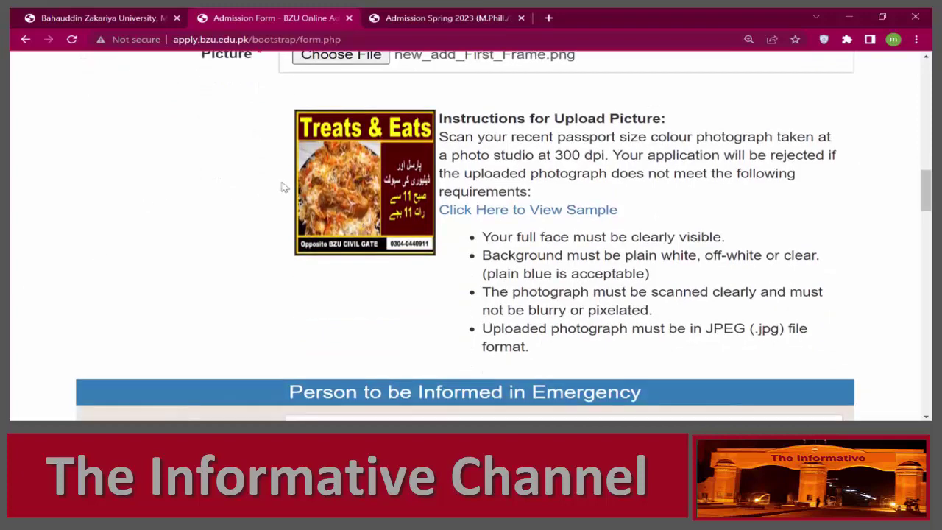
pyautogui.scroll(-4, 284, 186)
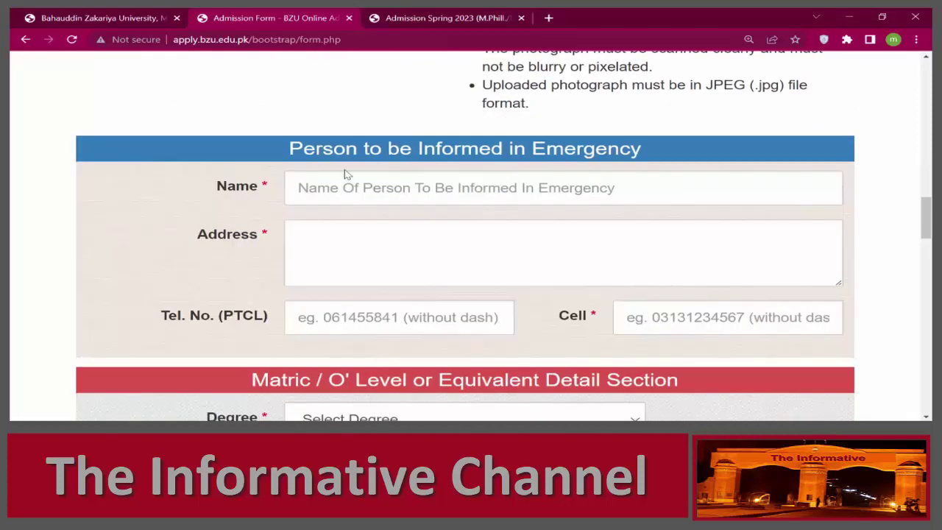
# Go through the emergency contact's name, address, telephone and cell fields without filling them in
pyautogui.scroll(-2, 398, 178)
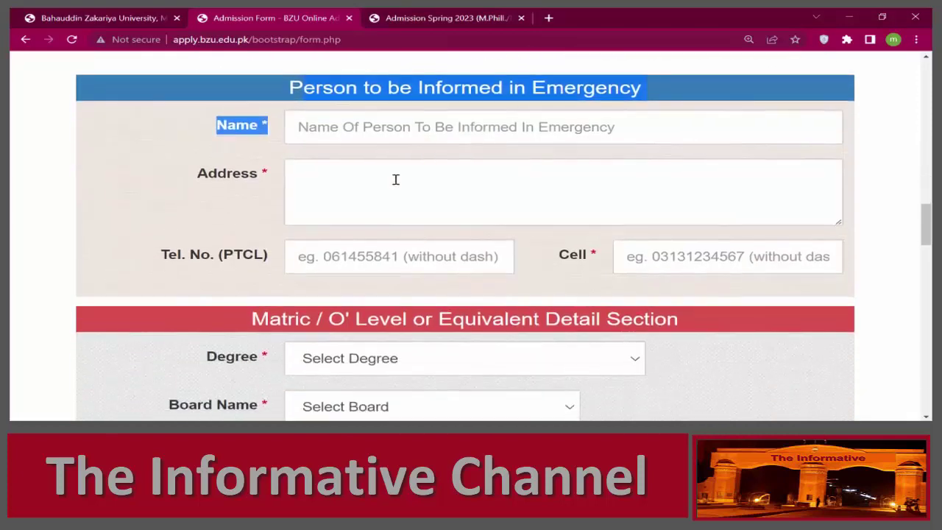
pyautogui.click(324, 145)
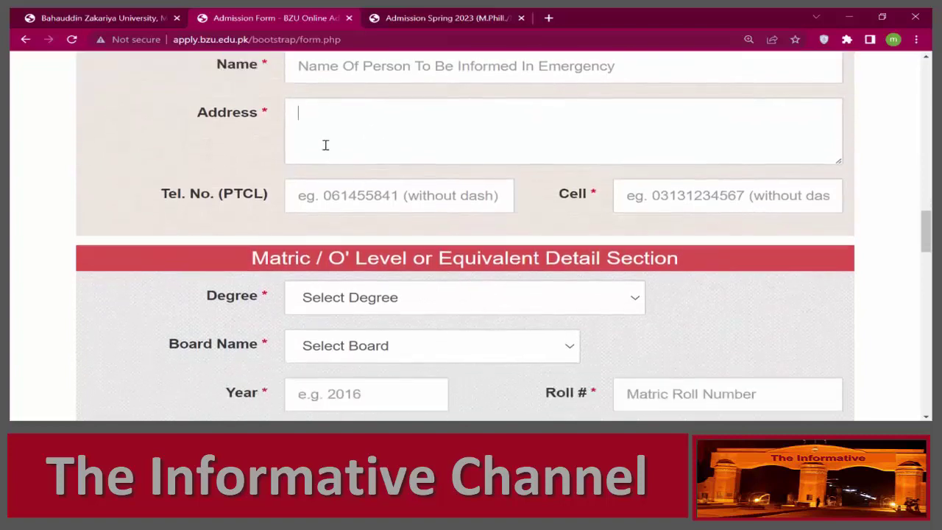
pyautogui.click(317, 193)
pyautogui.click(649, 194)
# Set the matric Degree to Matric and its Board Name to BISE Sukkur
pyautogui.scroll(-2, 414, 189)
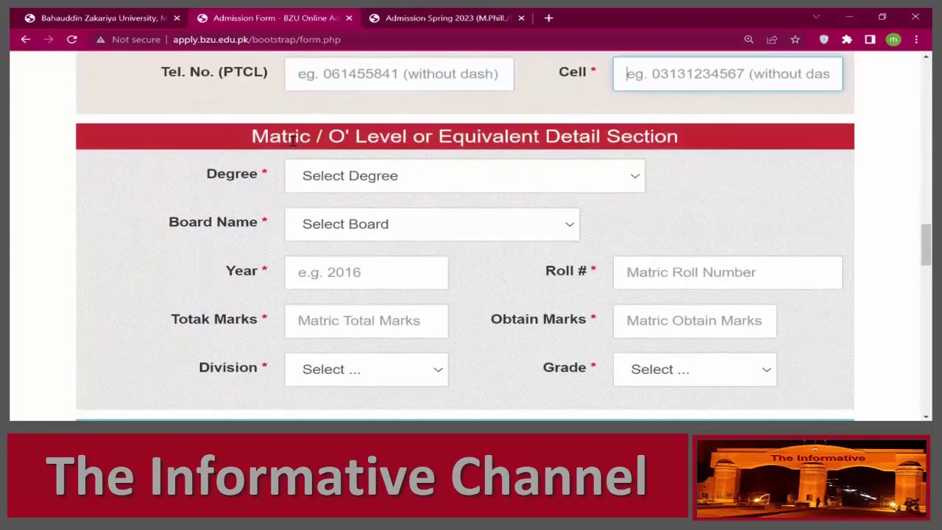
pyautogui.click(324, 176)
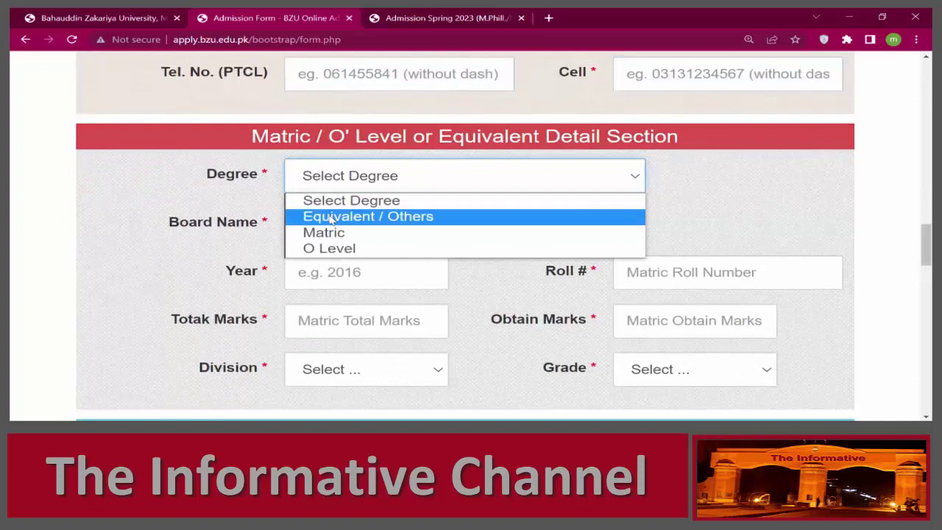
pyautogui.click(327, 232)
pyautogui.click(327, 224)
pyautogui.scroll(-1, 328, 196)
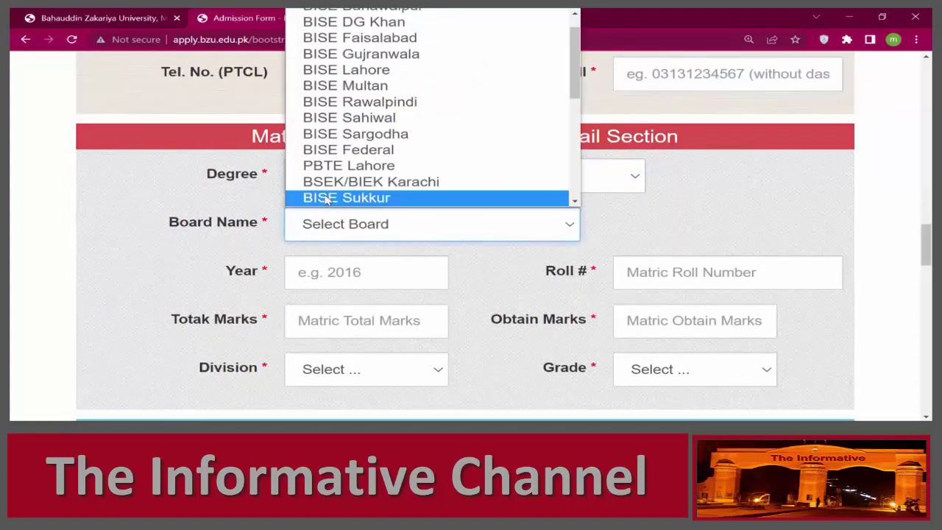
pyautogui.click(328, 196)
pyautogui.scroll(-1, 326, 199)
pyautogui.click(324, 209)
# Go through the matric year, roll number and marks fields, and set Division to 1st and Grade to A
pyautogui.press('Tab')
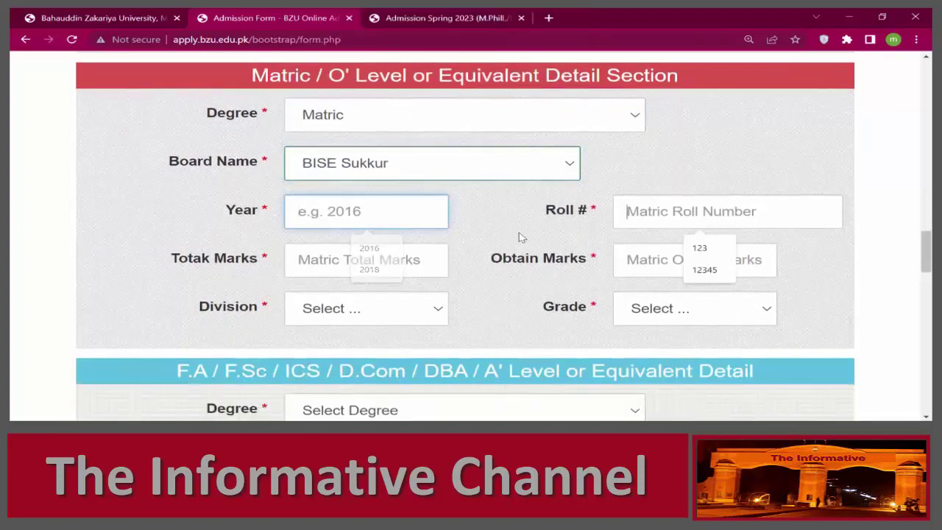
pyautogui.click(301, 257)
pyautogui.click(669, 267)
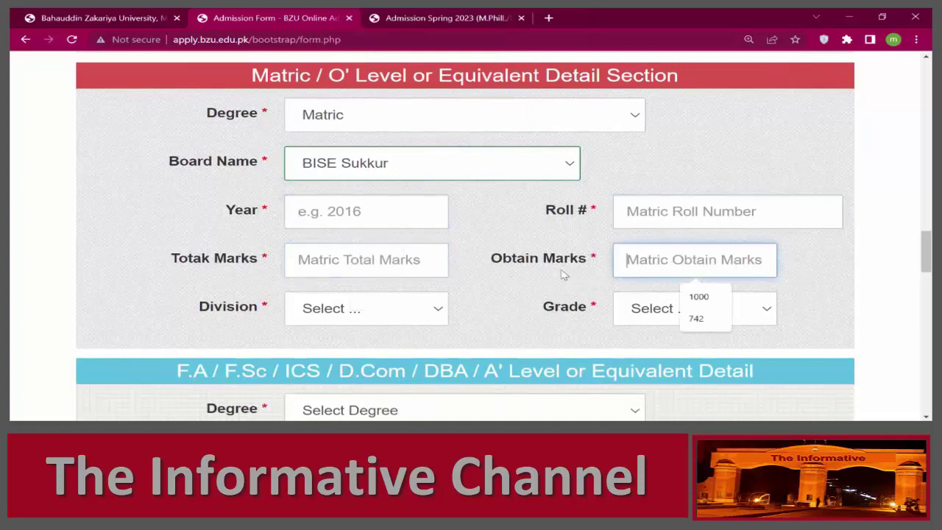
pyautogui.click(335, 310)
pyautogui.click(330, 348)
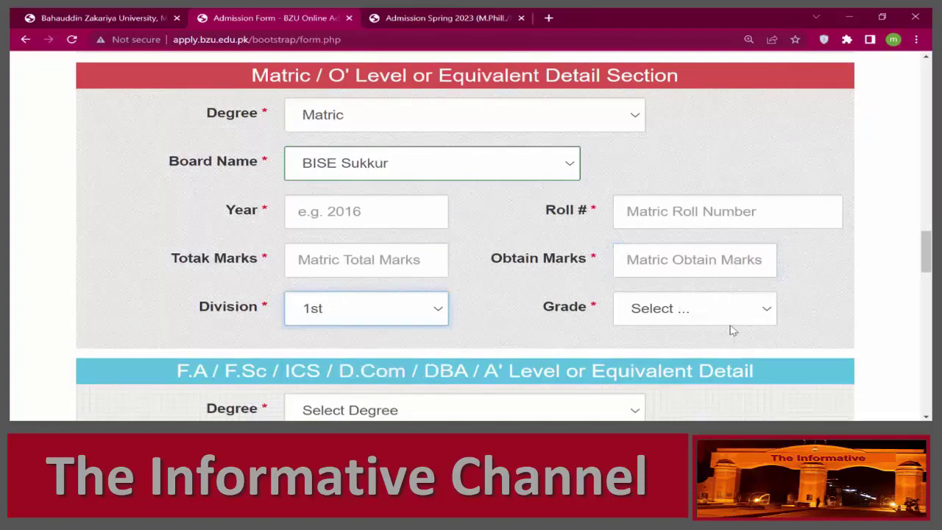
pyautogui.click(724, 311)
pyautogui.click(637, 218)
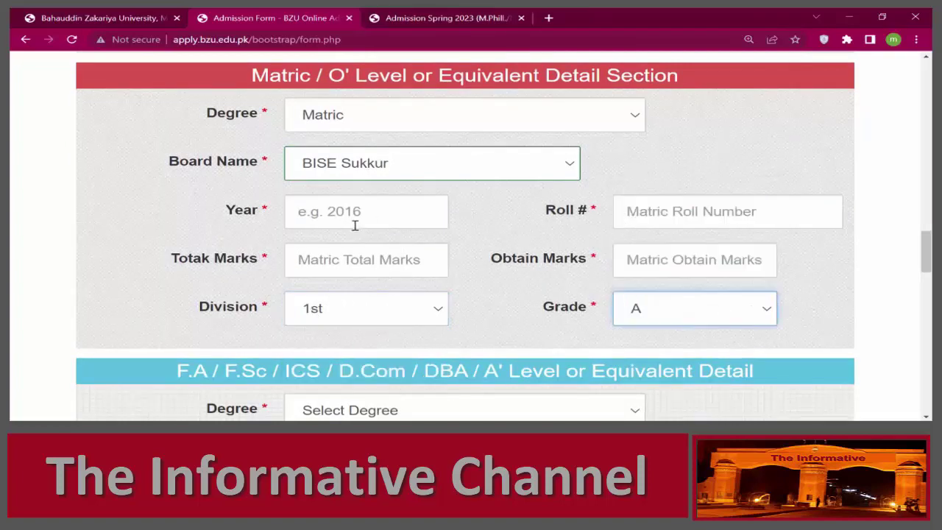
# Set the intermediate section's Degree to F.Sc (Pre-Medical) and its Board Name to BISE Faisalabad
pyautogui.scroll(-3, 346, 225)
pyautogui.moveTo(297, 196); pyautogui.dragTo(287, 165)
pyautogui.click(298, 174)
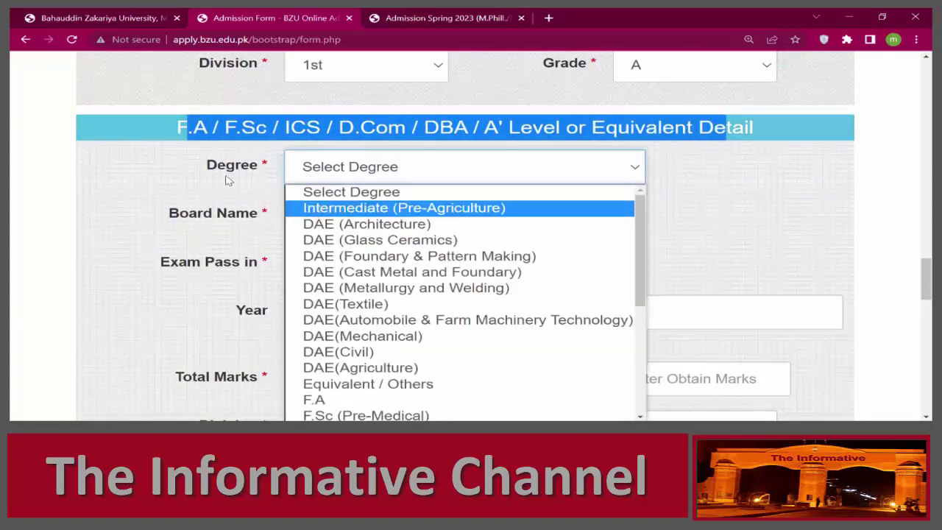
pyautogui.scroll(-1, 317, 405)
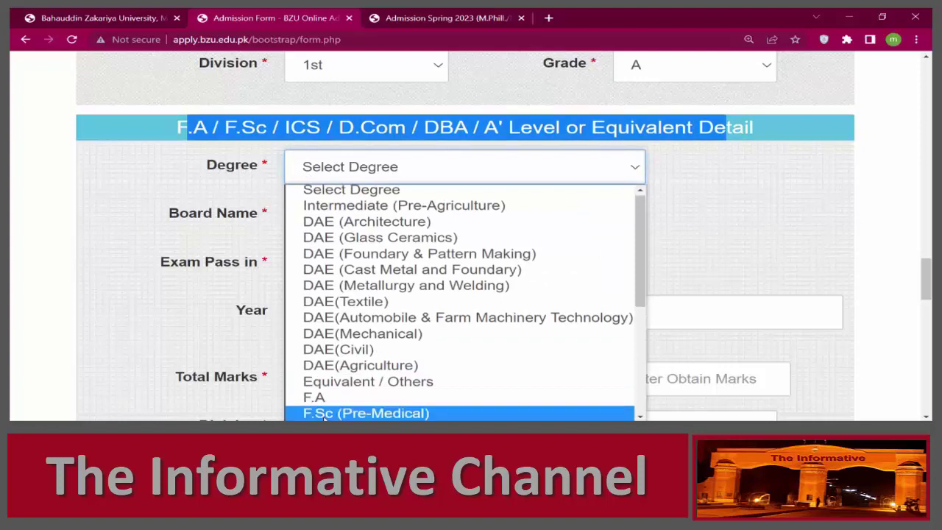
pyautogui.click(323, 412)
pyautogui.scroll(-1, 260, 255)
pyautogui.click(306, 153)
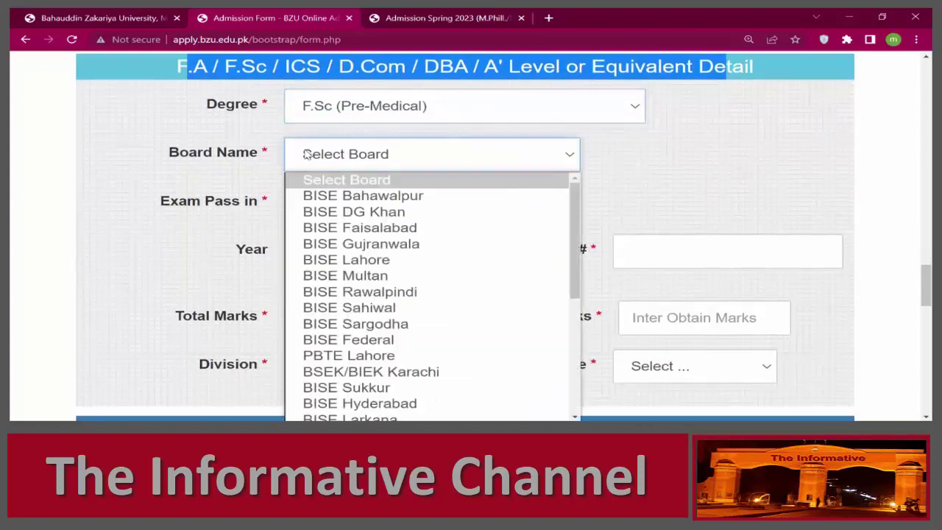
pyautogui.click(321, 223)
# Set the intermediate section's Exam Pass in to Annual, Division to 1st and Grade to A+
pyautogui.scroll(-1, 319, 216)
pyautogui.click(303, 150)
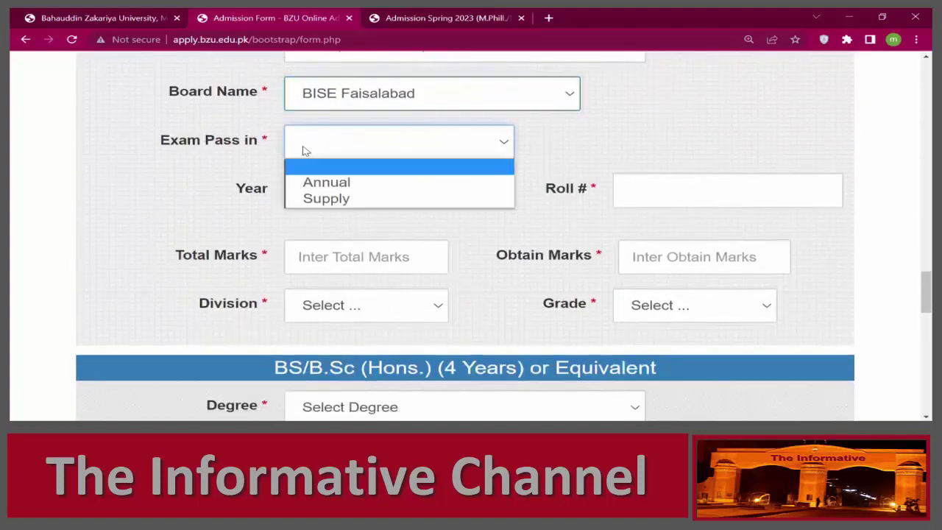
pyautogui.click(316, 180)
pyautogui.click(312, 188)
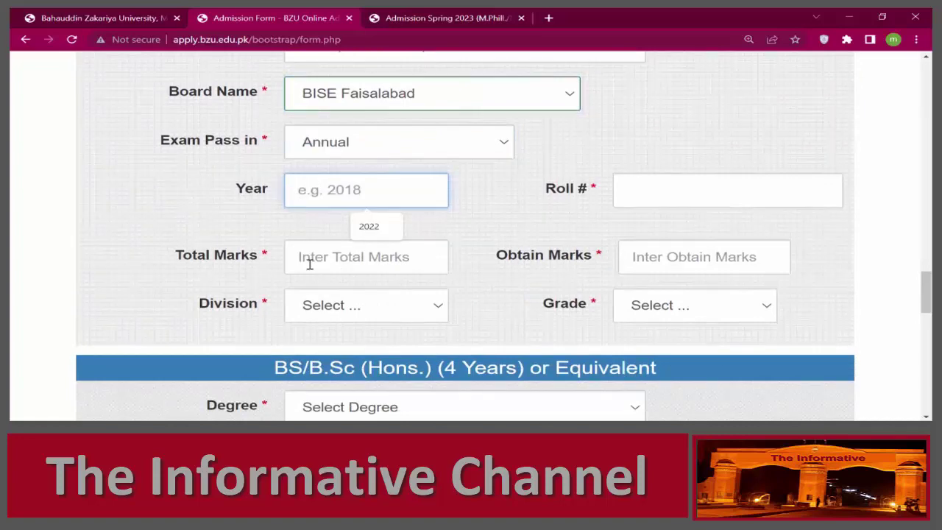
pyautogui.scroll(-1, 309, 265)
pyautogui.click(335, 244)
pyautogui.click(319, 287)
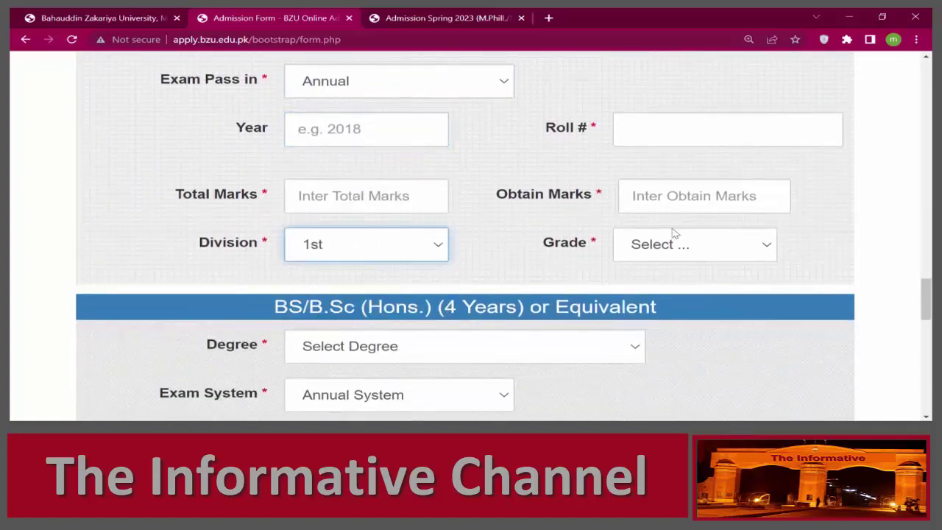
pyautogui.click(675, 236)
pyautogui.click(653, 282)
# Examine the BS/B.Sc (Hons.) section's fields from Degree to Position in University without filling them in
pyautogui.scroll(-2, 513, 275)
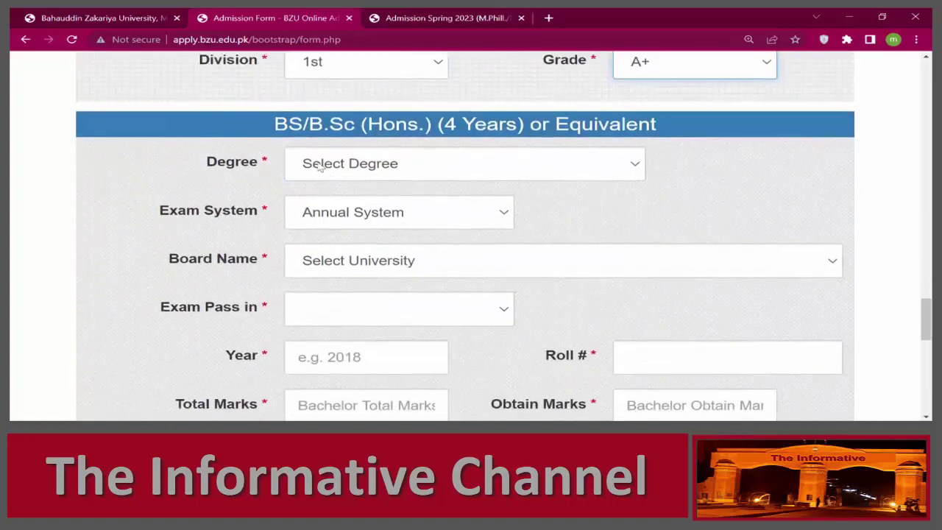
pyautogui.click(321, 166)
pyautogui.click(296, 165)
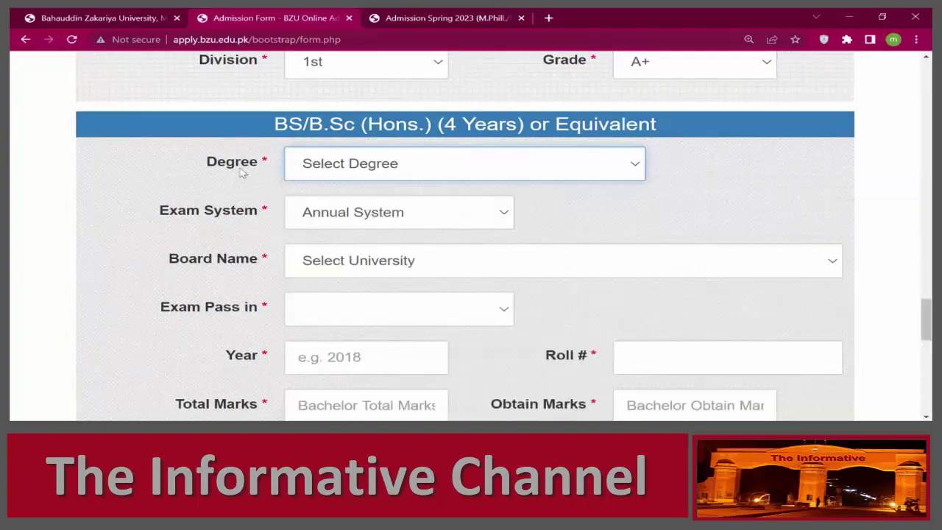
pyautogui.scroll(-2, 282, 169)
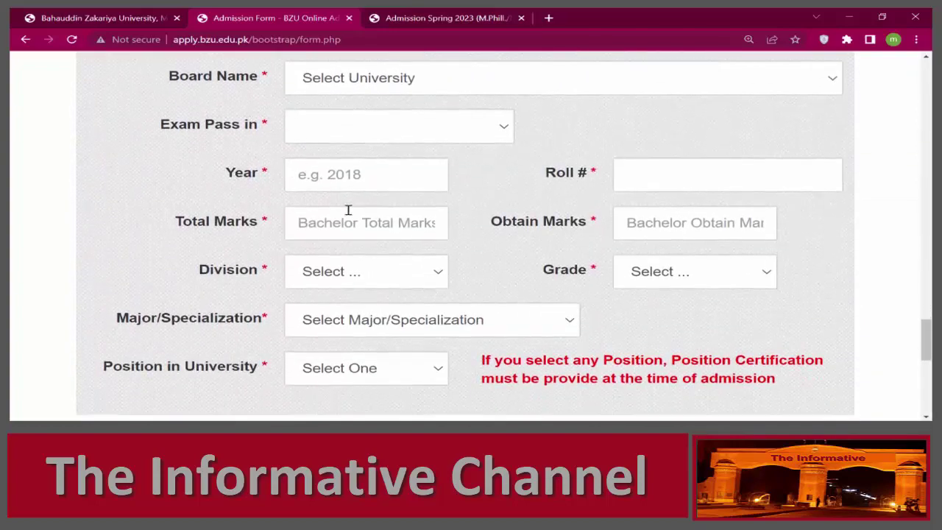
pyautogui.scroll(-2, 349, 211)
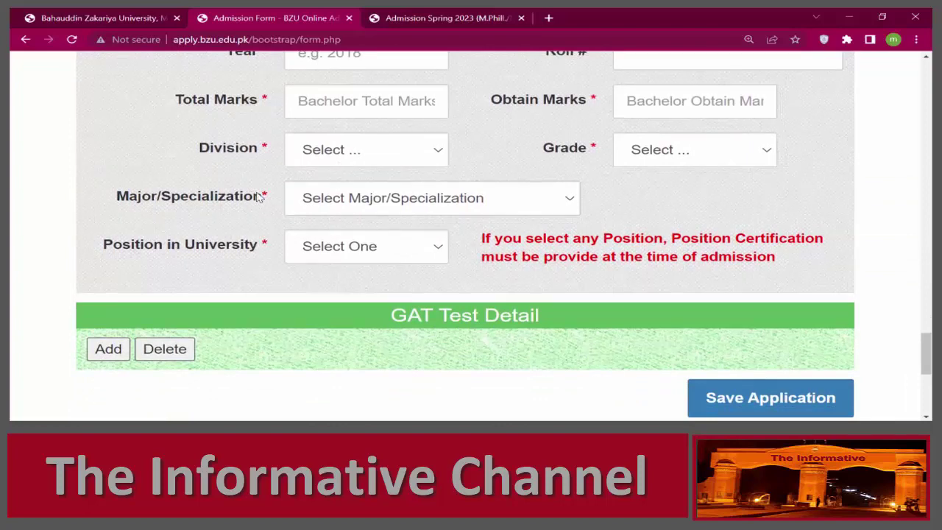
# Add an entry to the GAT Test Detail section
pyautogui.scroll(-2, 162, 250)
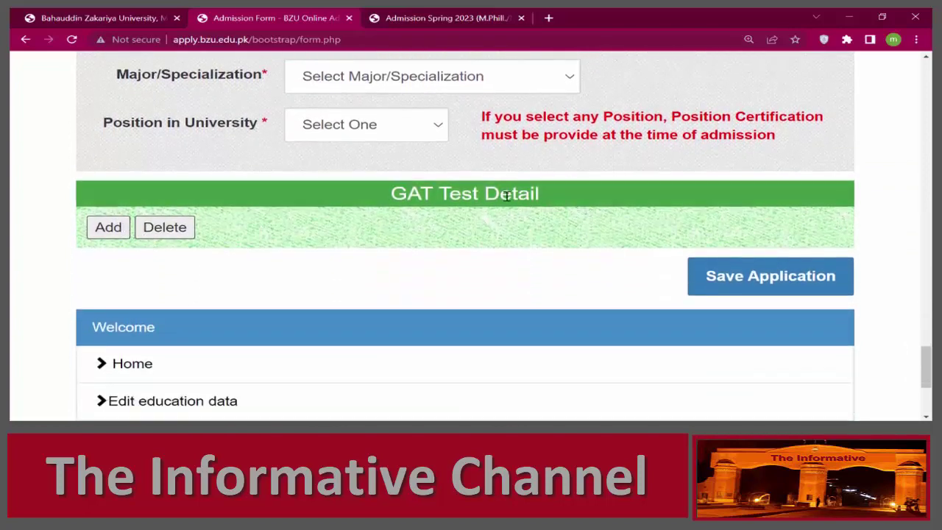
pyautogui.click(89, 234)
pyautogui.scroll(-2, 229, 259)
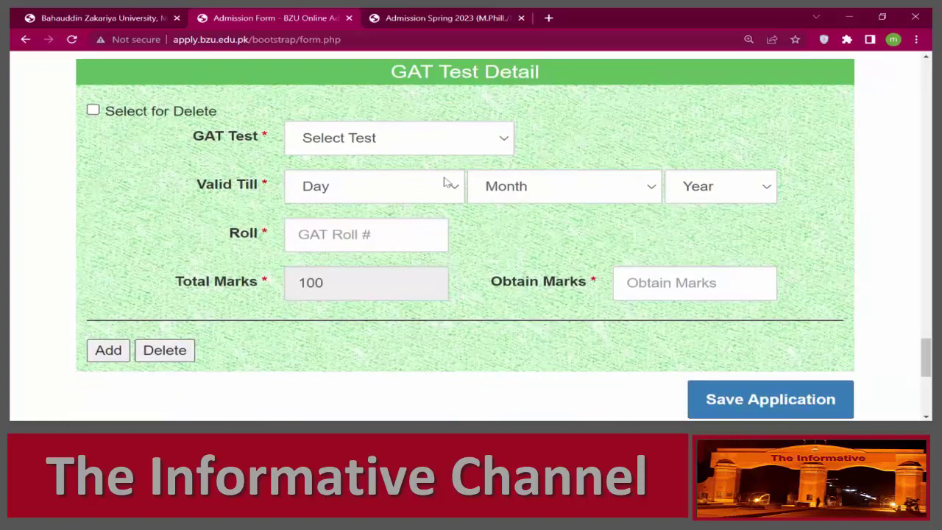
# Go through the GAT entry's test, validity date, roll number and marks fields without filling them in
pyautogui.click(486, 153)
pyautogui.click(451, 193)
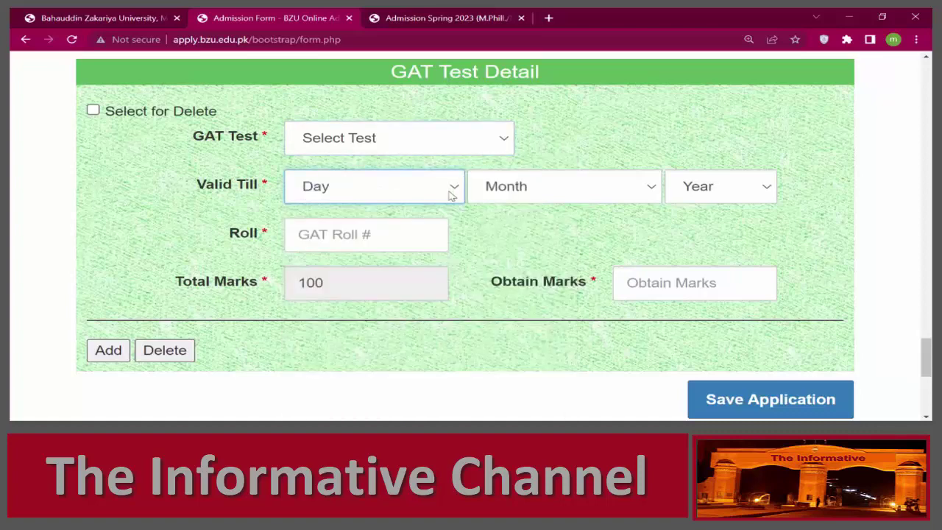
pyautogui.click(636, 197)
pyautogui.click(729, 190)
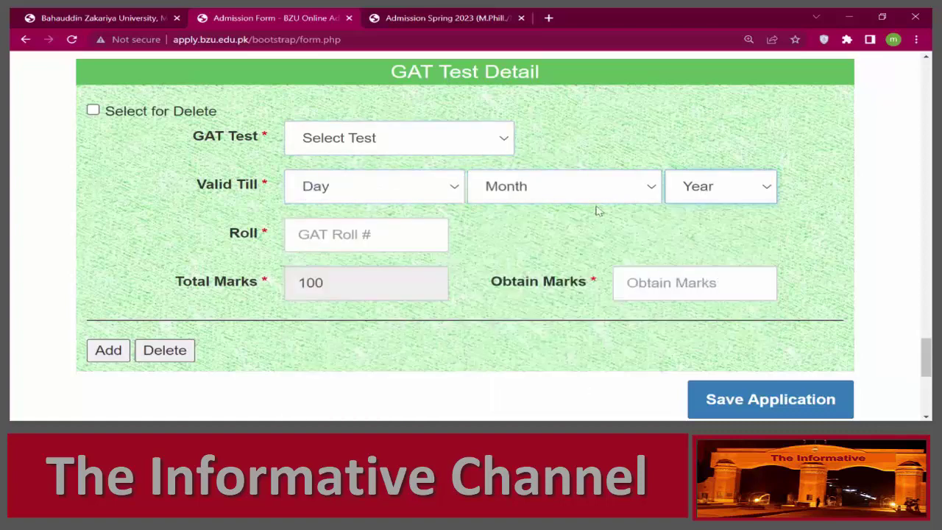
pyautogui.click(364, 243)
pyautogui.click(334, 276)
pyautogui.click(618, 290)
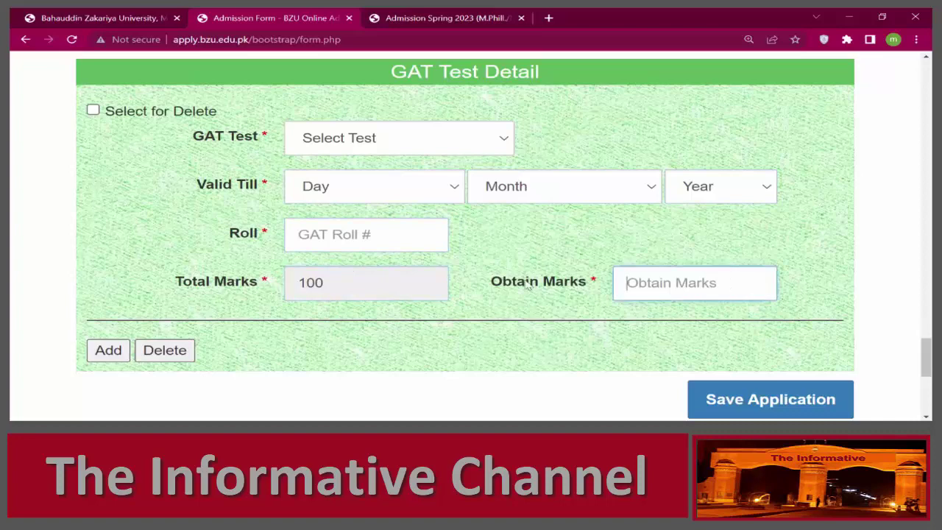
# Review the whole admission form, including the Save Application option and the help links at its end
pyautogui.scroll(-3, 150, 293)
pyautogui.scroll(-2, 662, 267)
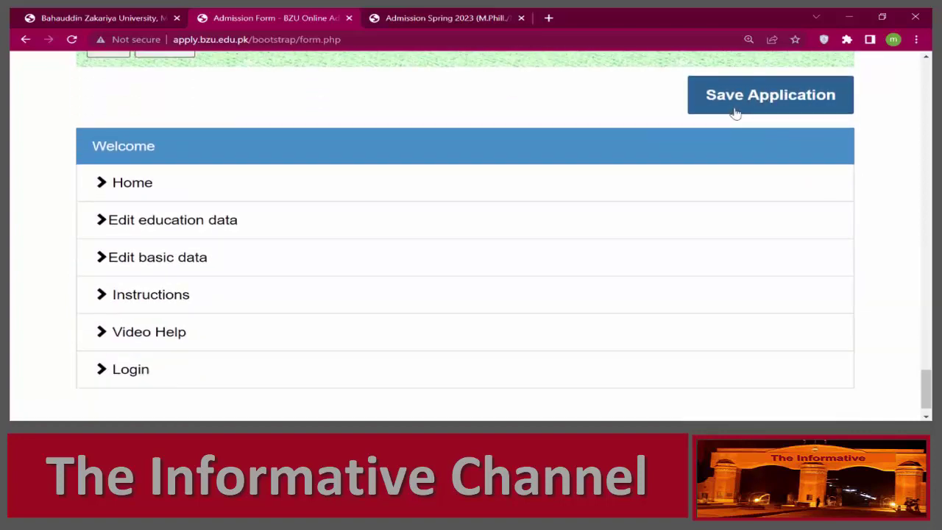
pyautogui.scroll(1, 717, 176)
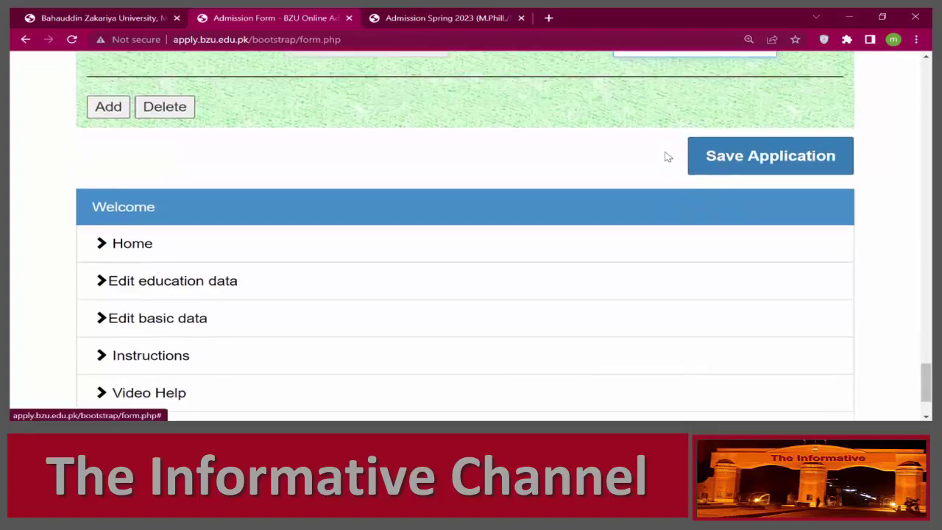
pyautogui.scroll(10, 689, 231)
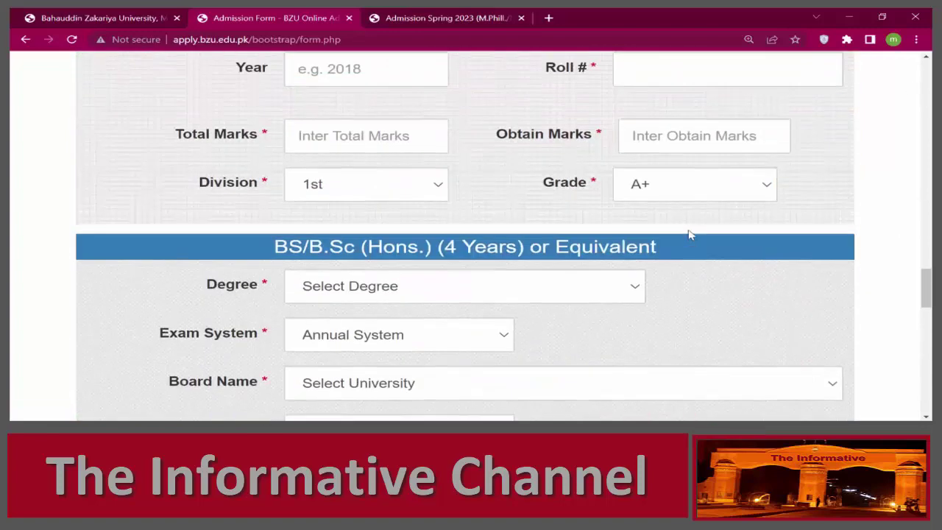
pyautogui.scroll(20, 689, 234)
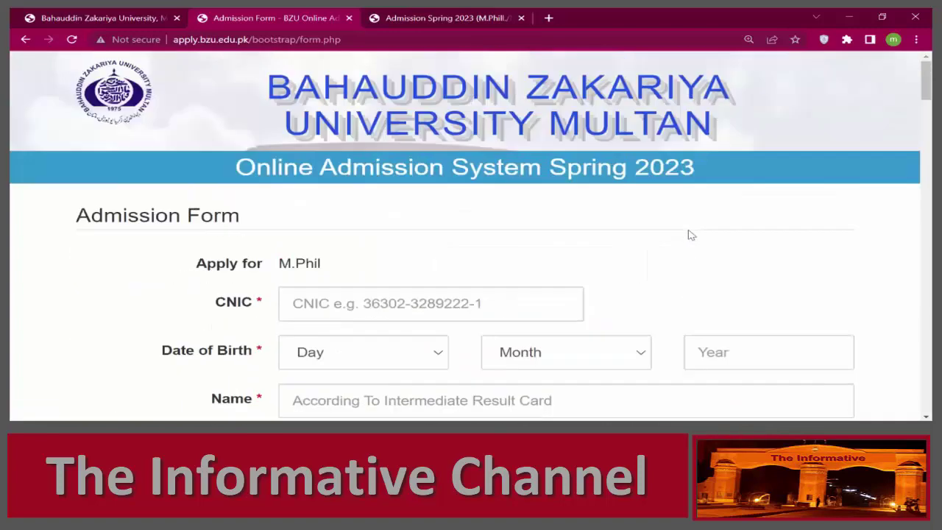
pyautogui.scroll(-8, 689, 234)
pyautogui.scroll(-20, 690, 233)
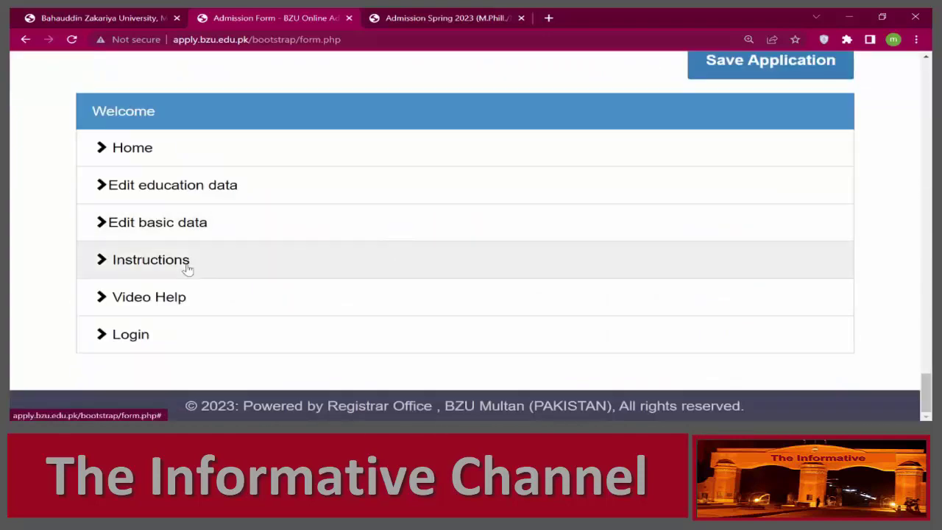
# Open YouTube in a new browser tab and search for "the informative bzu"
pyautogui.hotkey('ctrl', 't')
pyautogui.click(305, 314)
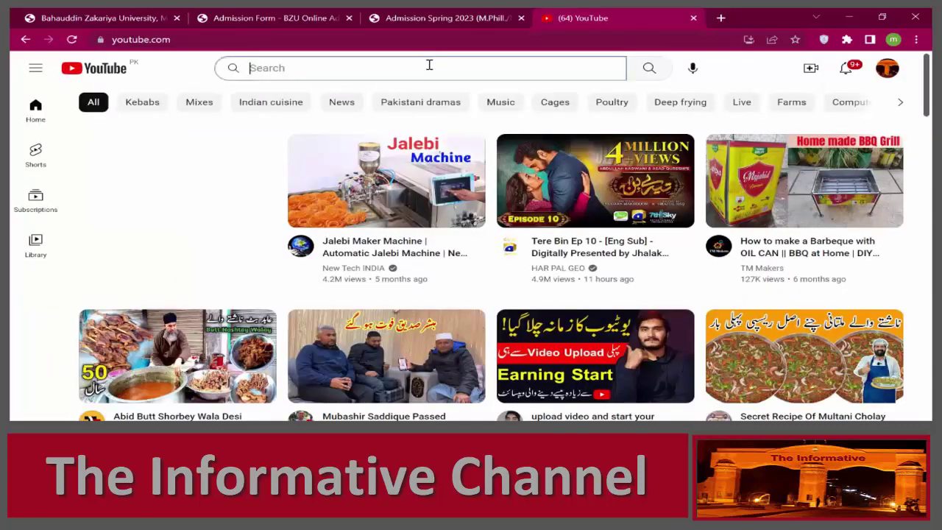
pyautogui.write('the')
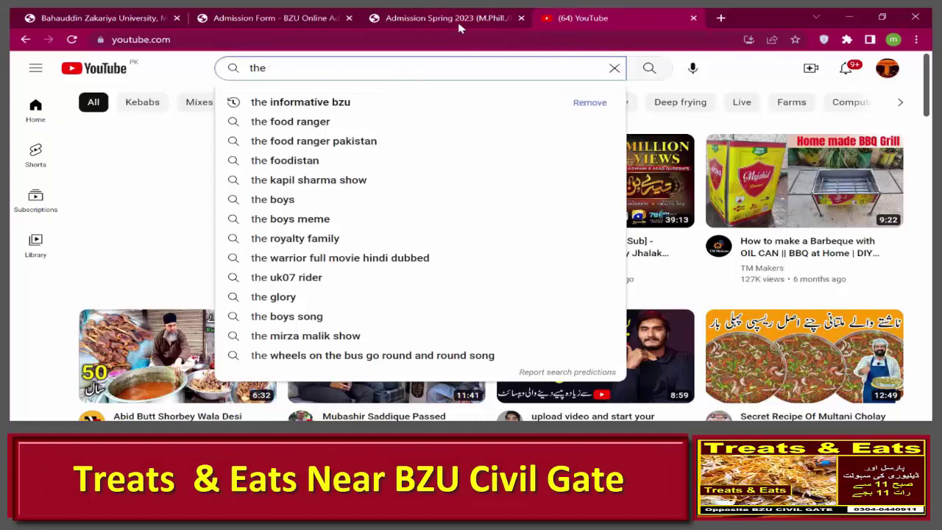
pyautogui.write(' informative bz')
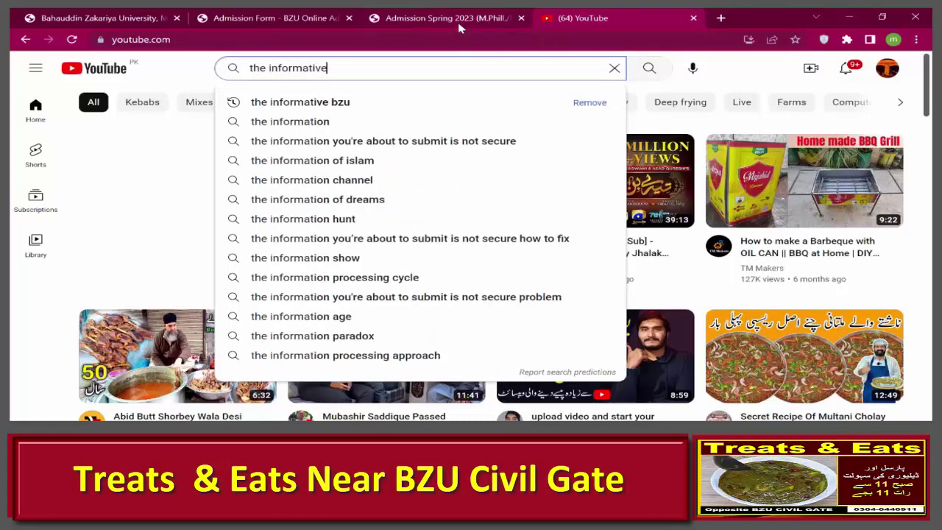
pyautogui.write('u')
pyautogui.press('Return')
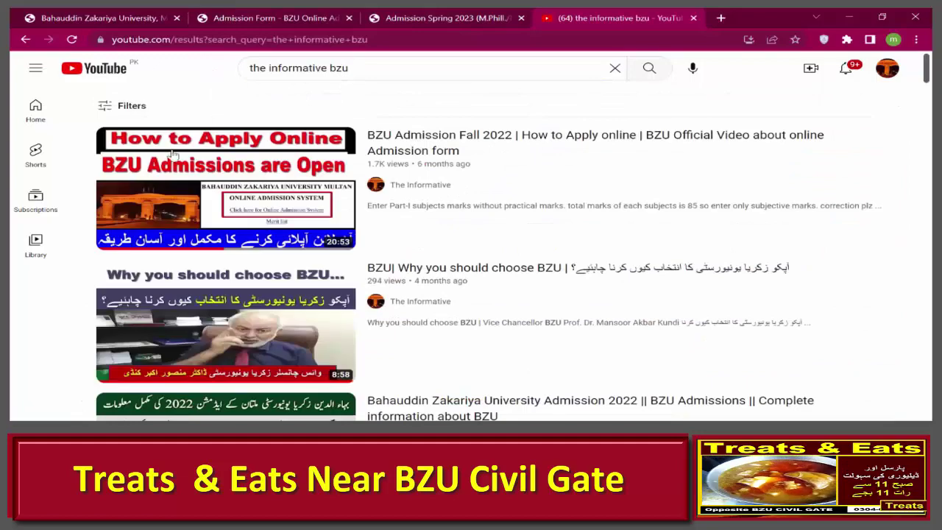
# Open the video "BZU Admission Fall 2022 | How to Apply online" by The Informative
pyautogui.moveTo(221, 168)
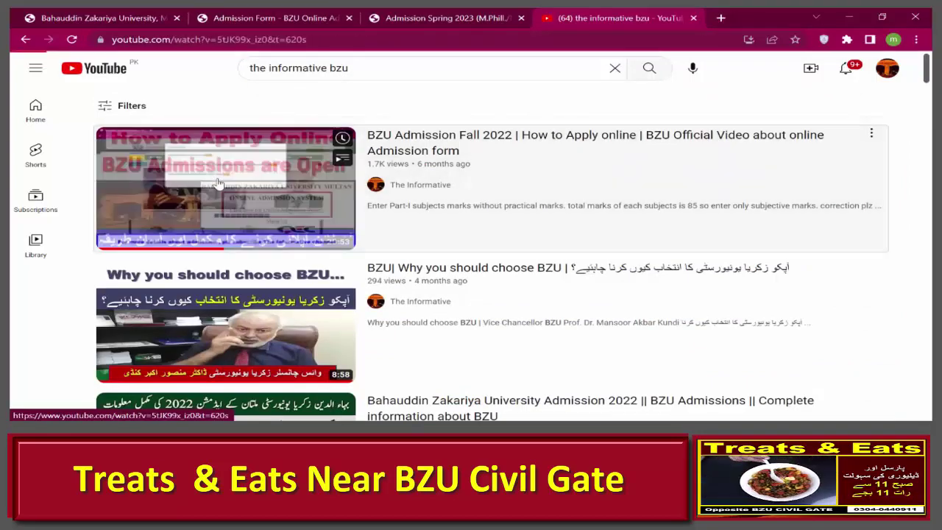
pyautogui.click(218, 182)
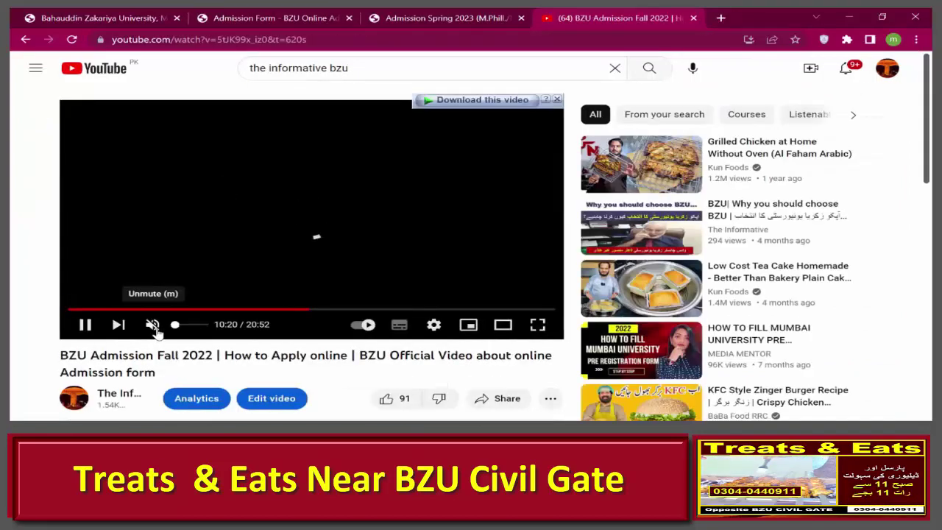
# Turn on the help video's sound and play it full screen from a slightly earlier point
pyautogui.click(153, 326)
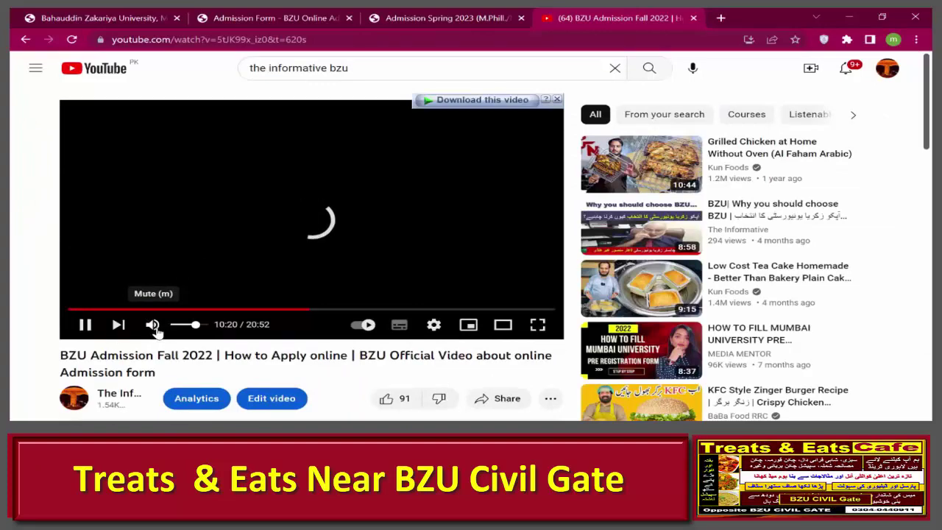
pyautogui.click(292, 310)
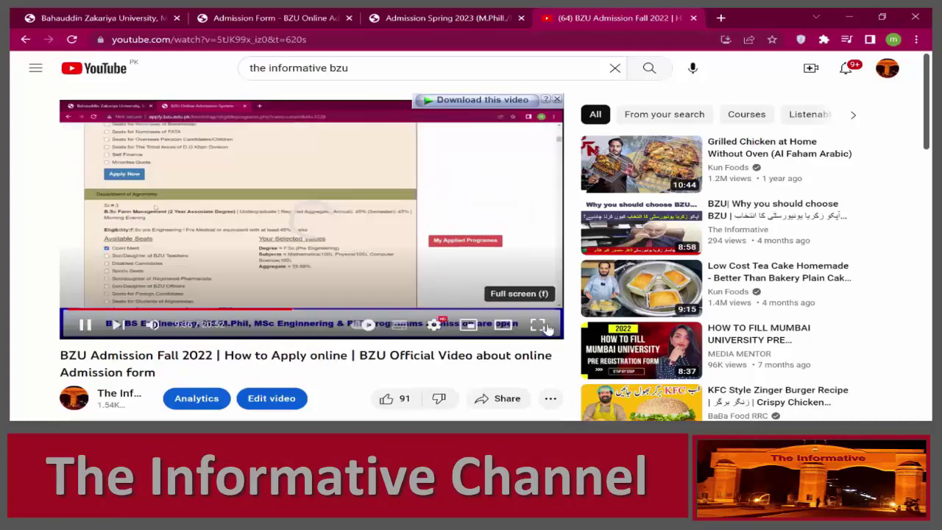
pyautogui.press('F11')
pyautogui.click(543, 283)
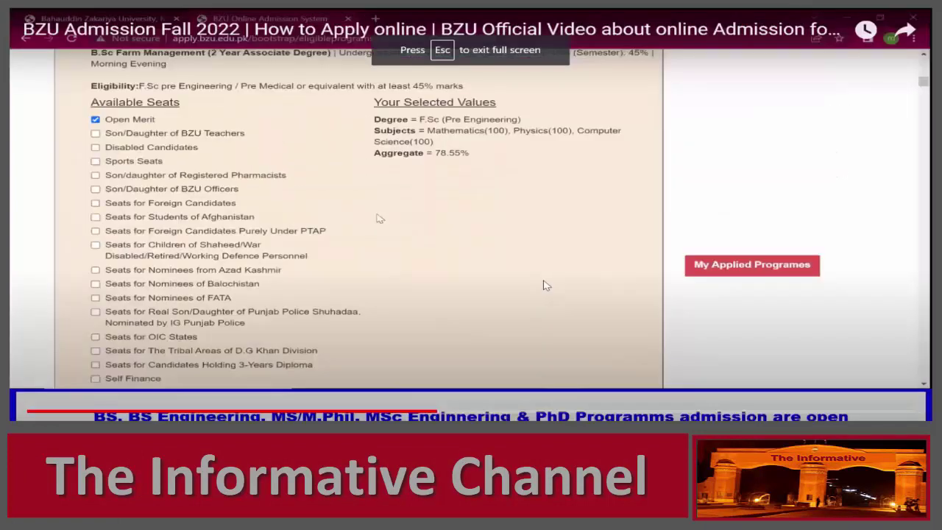
# Find the video part that follows saving the form and watch its explanation of the processing fee and Main Campus selection
pyautogui.moveTo(326, 414); pyautogui.dragTo(293, 412)
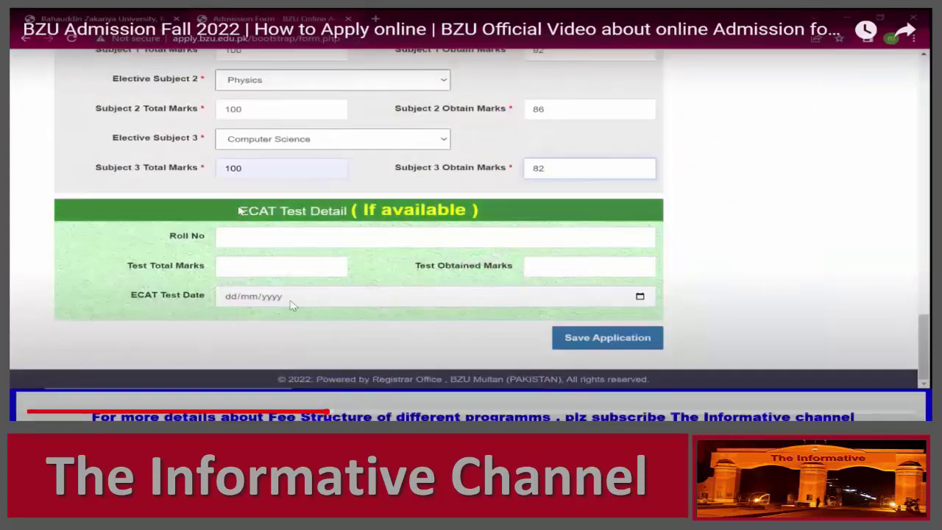
pyautogui.click(346, 412)
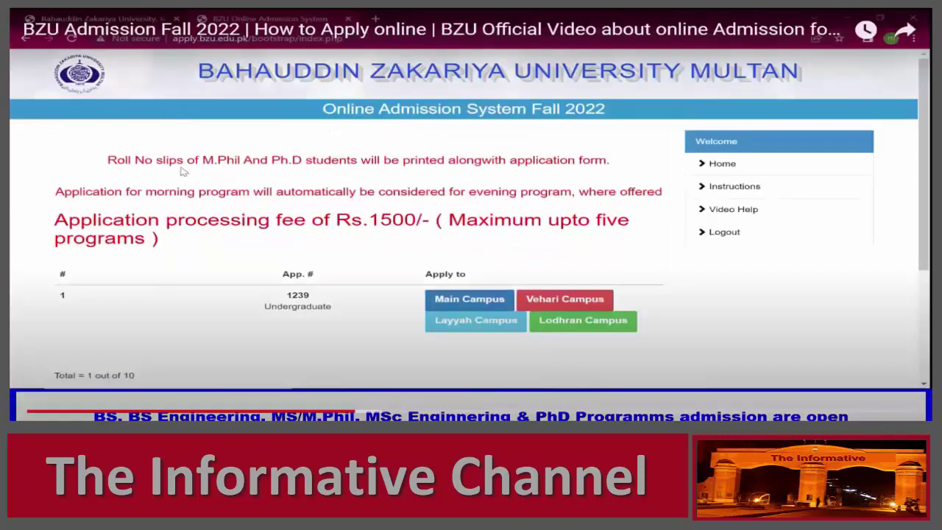
pyautogui.moveTo(475, 172); pyautogui.dragTo(610, 164)
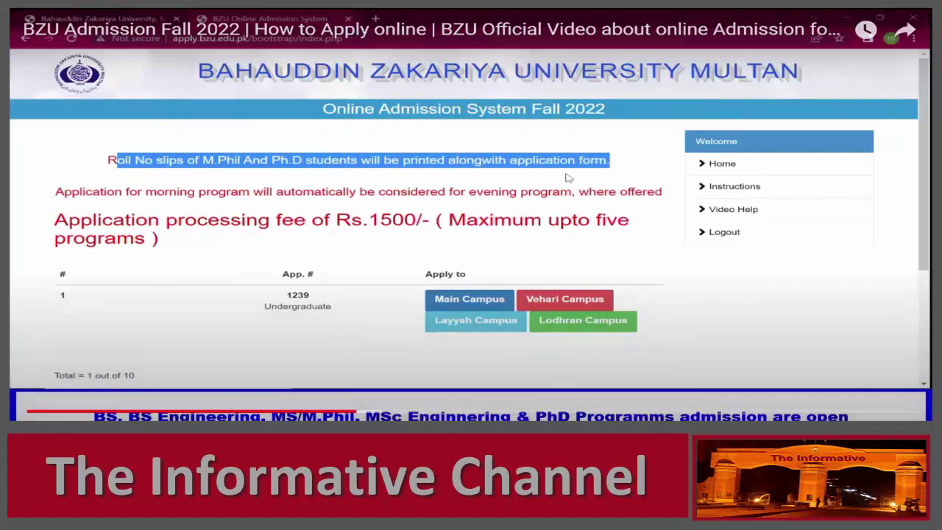
pyautogui.click(180, 187)
pyautogui.moveTo(79, 223); pyautogui.dragTo(335, 235)
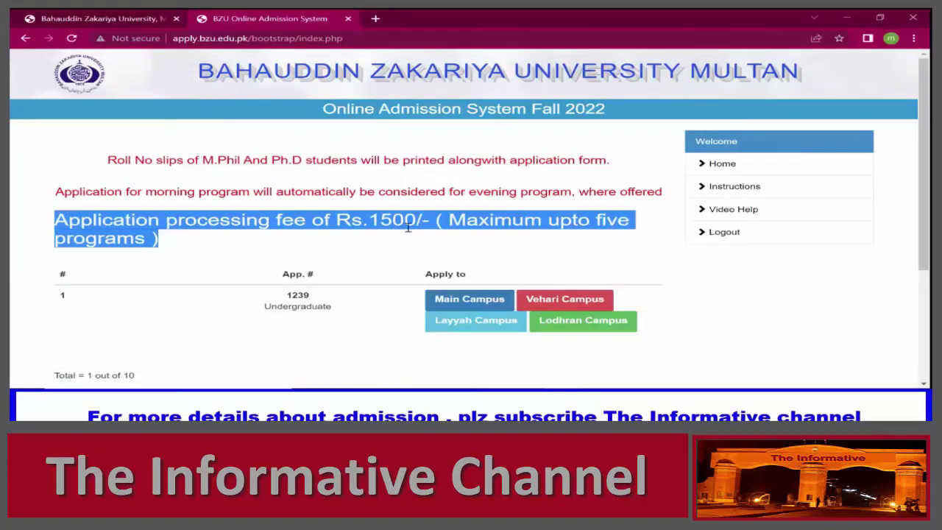
pyautogui.scroll(-1, 451, 181)
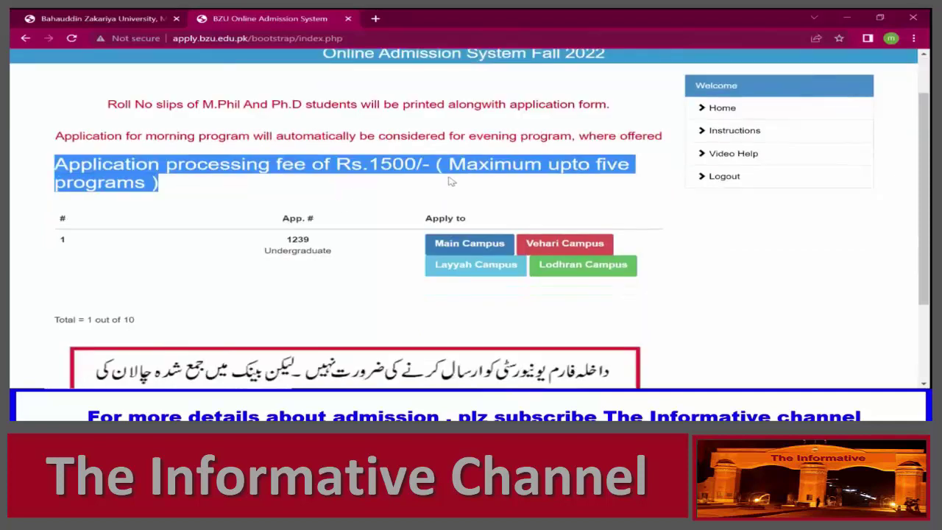
pyautogui.moveTo(449, 165); pyautogui.dragTo(381, 192)
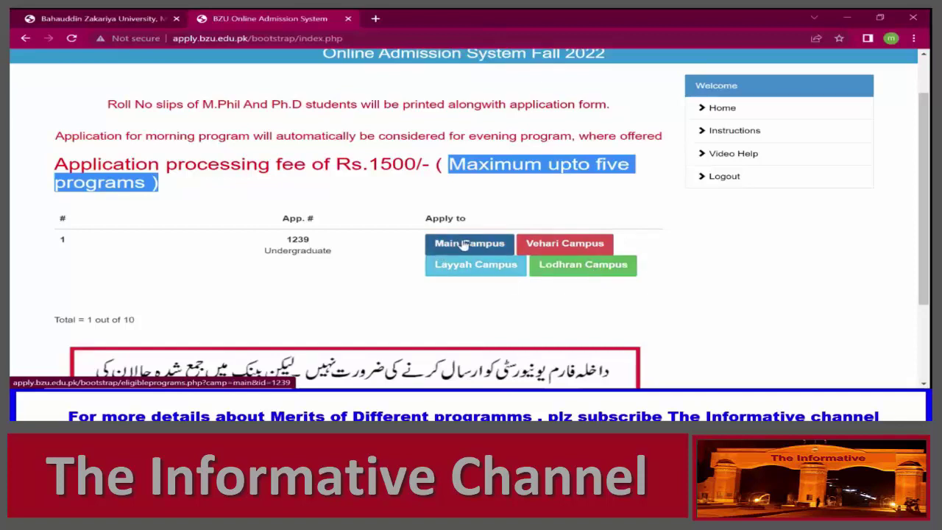
pyautogui.moveTo(284, 241); pyautogui.dragTo(330, 250)
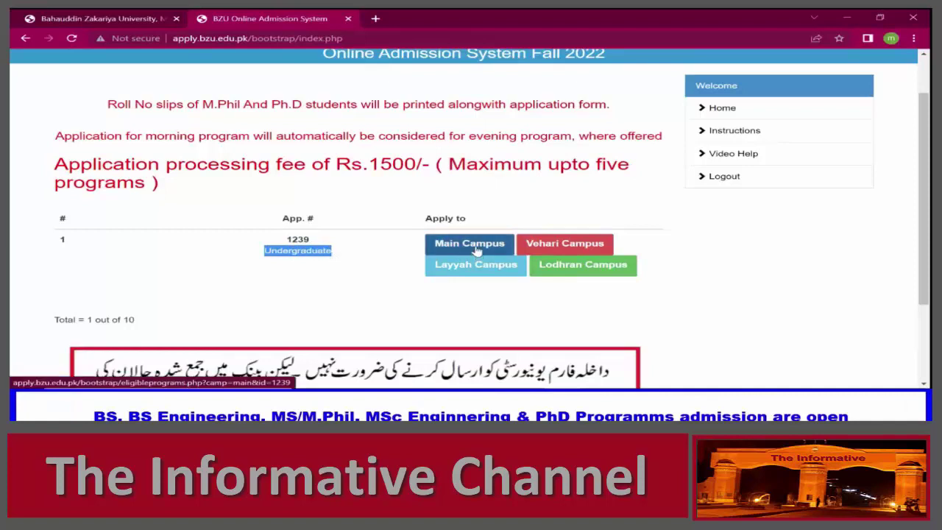
pyautogui.scroll(1, 427, 197)
pyautogui.scroll(-1, 445, 219)
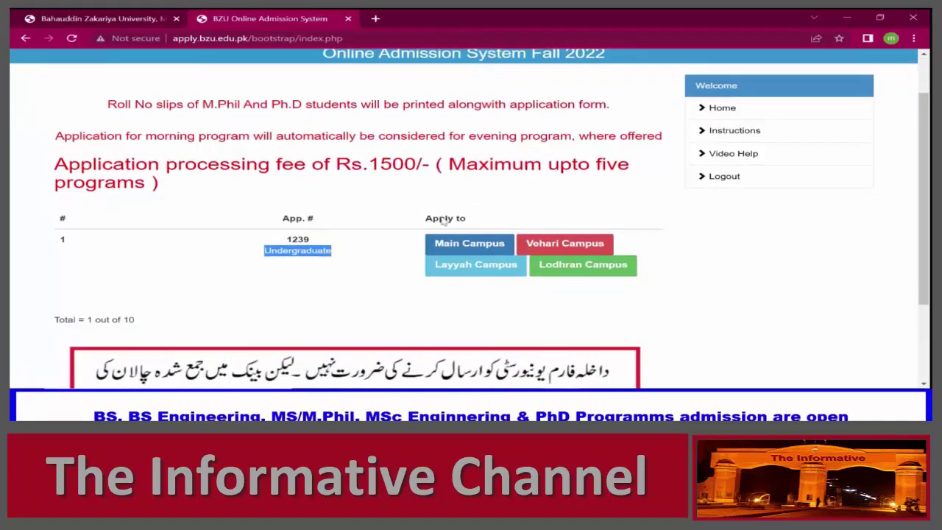
pyautogui.click(454, 246)
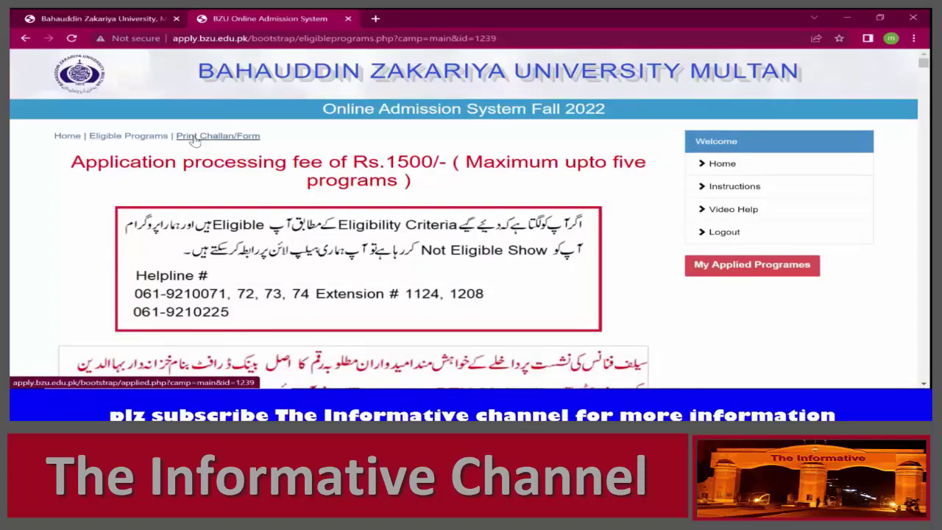
# Watch the video's explanation of eligible programmes and available seats, and skip ahead to the part searching for a BS programme
pyautogui.scroll(-10, 197, 155)
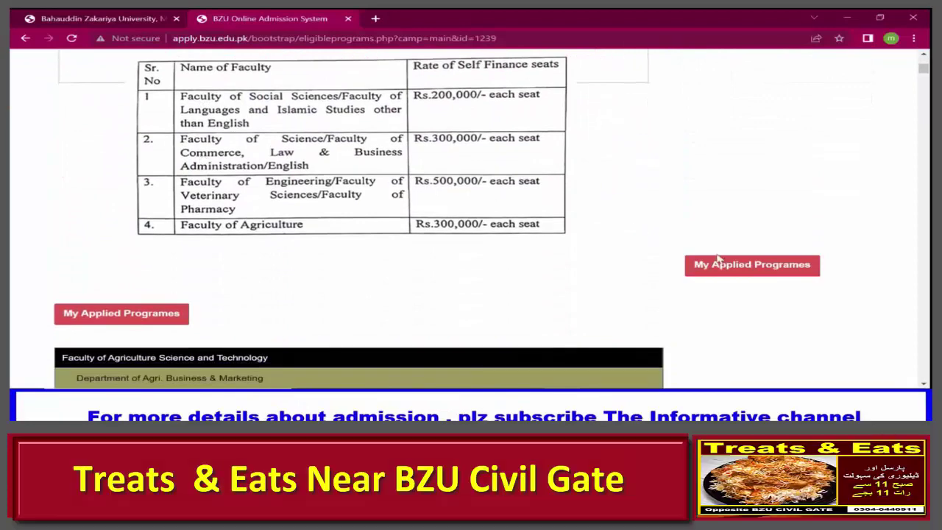
pyautogui.scroll(-3, 322, 270)
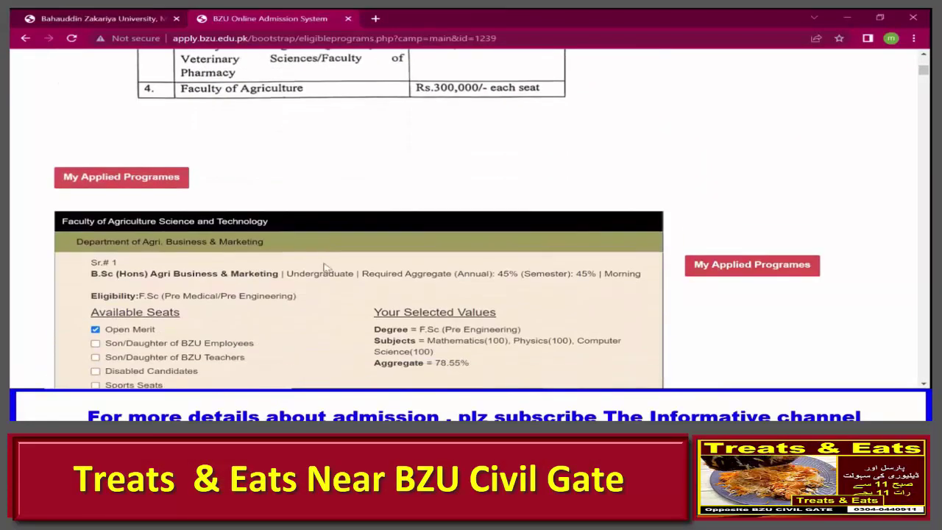
pyautogui.scroll(-1, 495, 321)
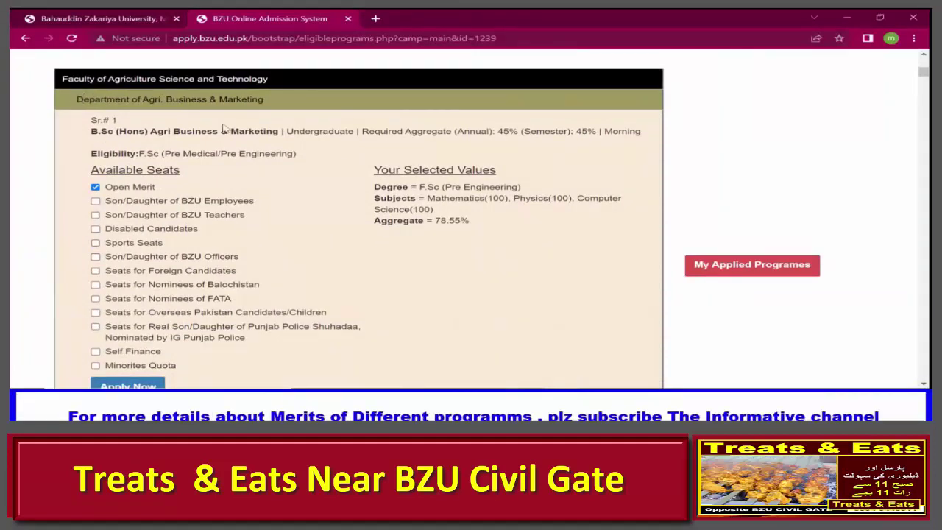
pyautogui.scroll(-1, 206, 154)
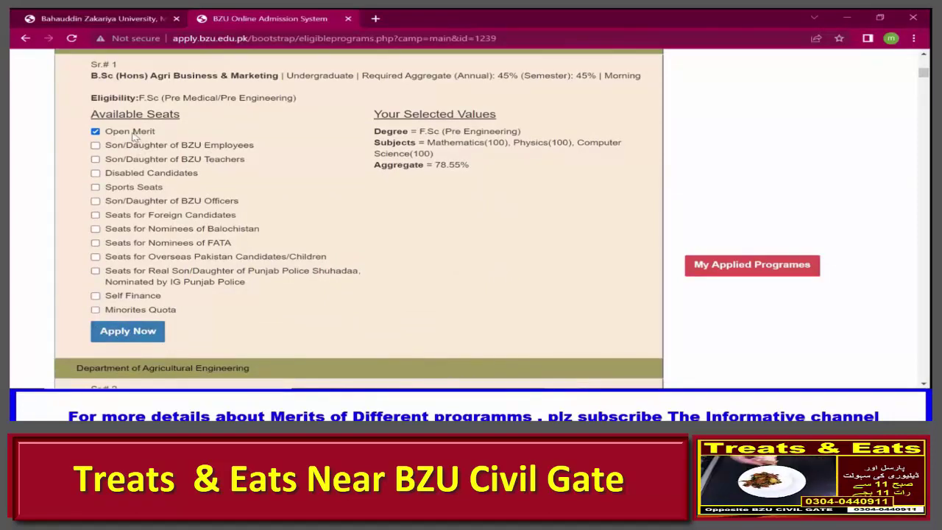
pyautogui.moveTo(91, 114); pyautogui.dragTo(178, 118)
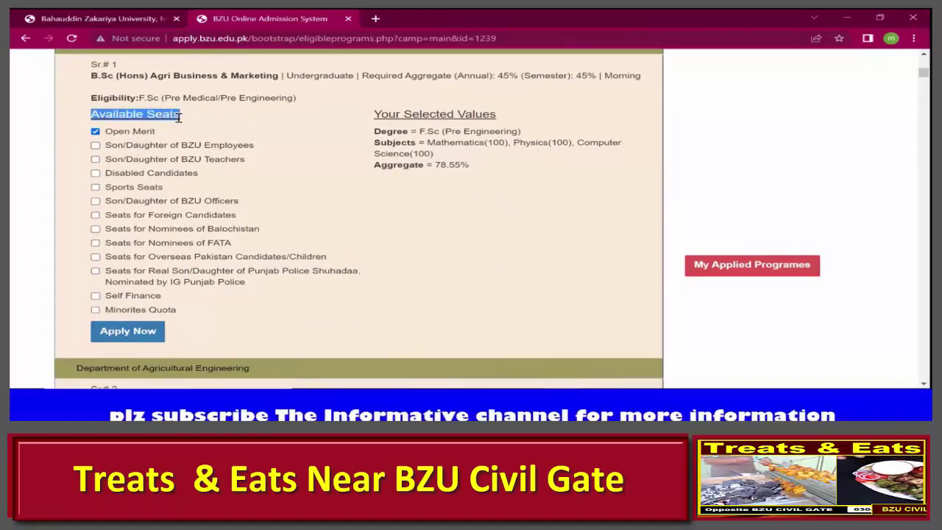
pyautogui.scroll(1, 178, 118)
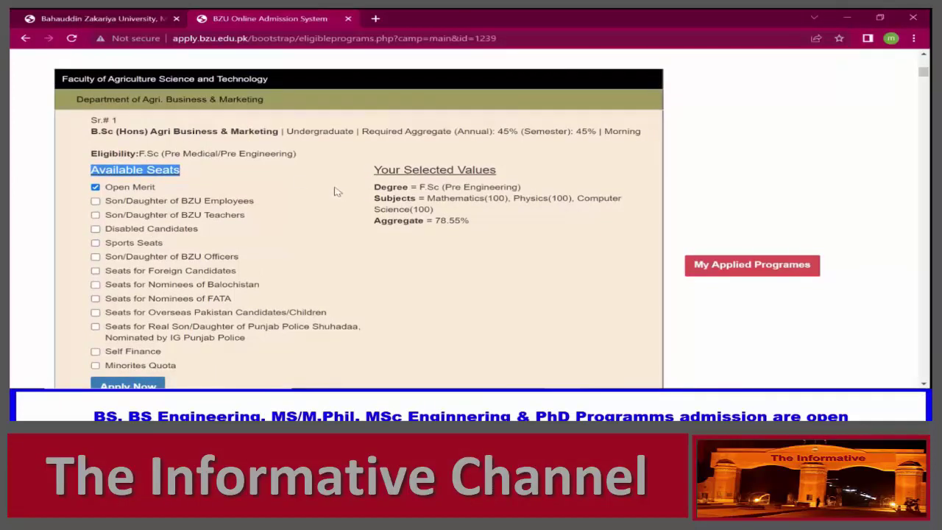
pyautogui.moveTo(377, 169); pyautogui.dragTo(509, 171)
pyautogui.moveTo(405, 412); pyautogui.dragTo(479, 413)
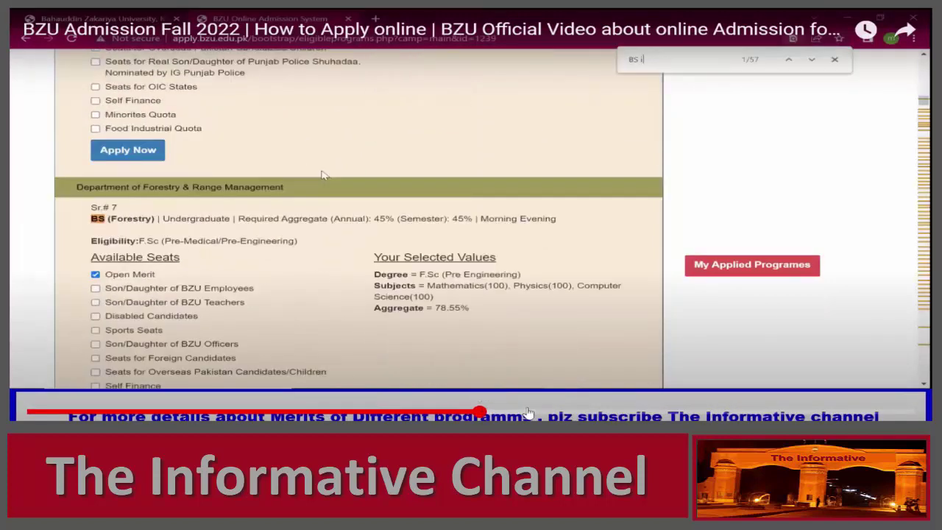